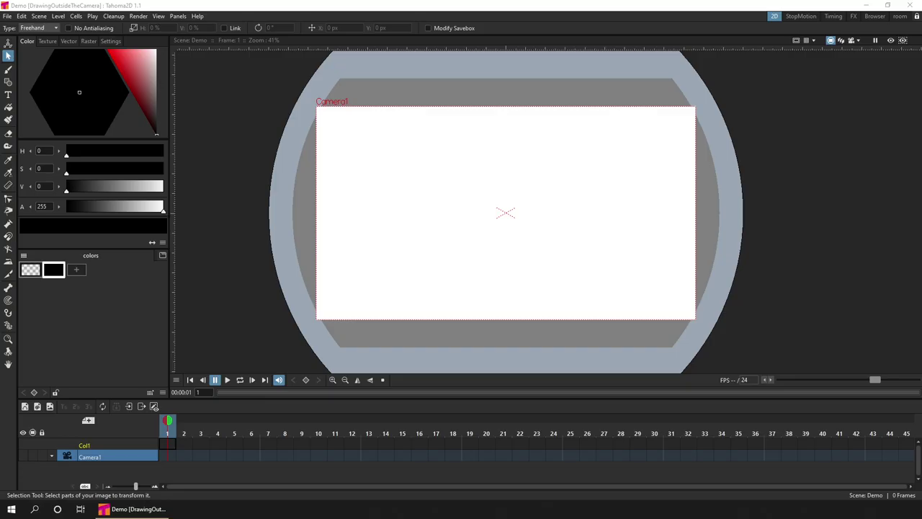
Create new vector level B with Auto Close, Group and Fill off and red as the colour.
{"action": "key", "text": "b"}
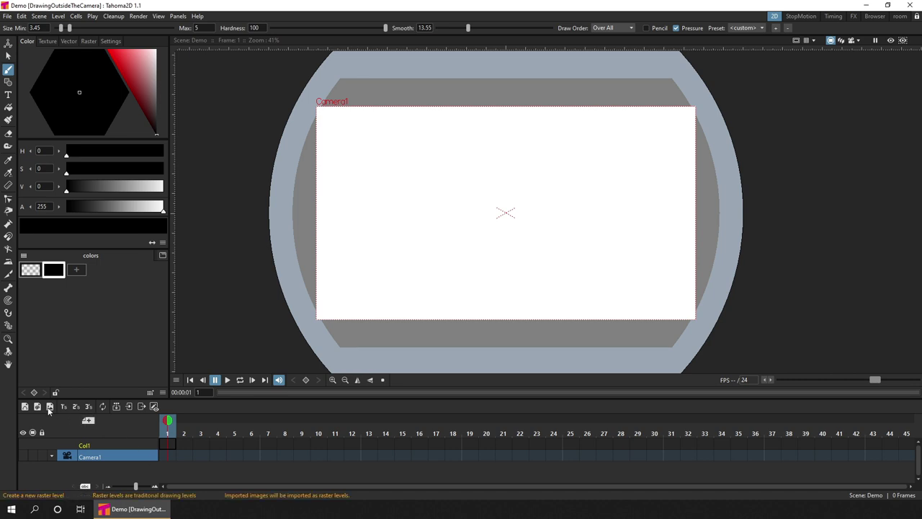
{"action": "left_click", "coordinate": [24, 406]}
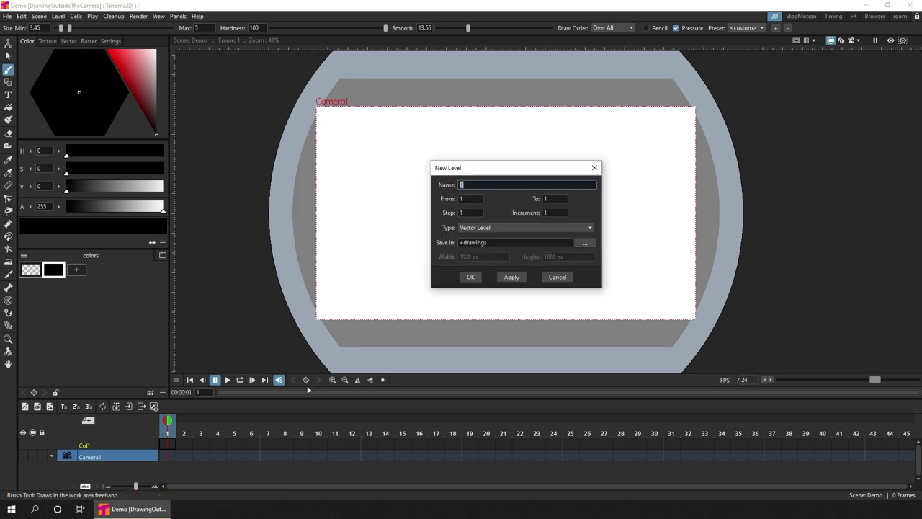
{"action": "left_click", "coordinate": [470, 276]}
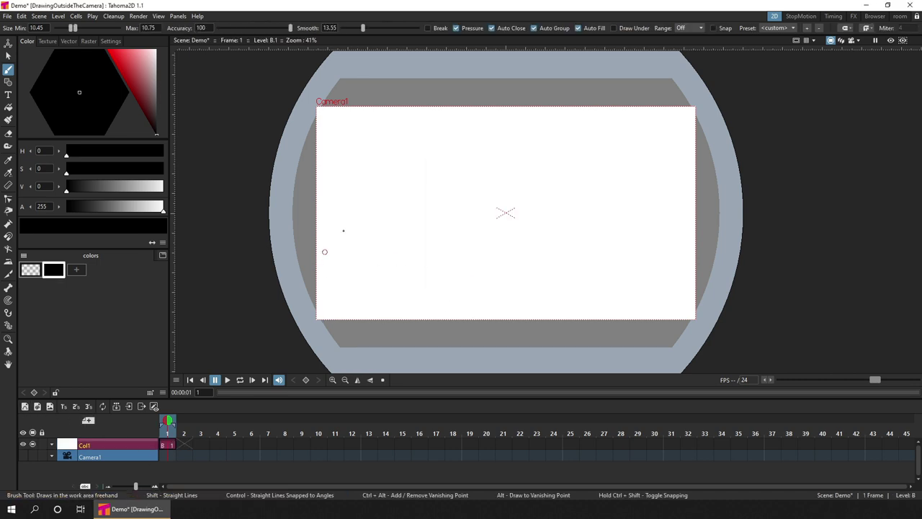
{"action": "left_click", "coordinate": [515, 28]}
{"action": "left_click", "coordinate": [553, 30]}
{"action": "left_click", "coordinate": [126, 58]}
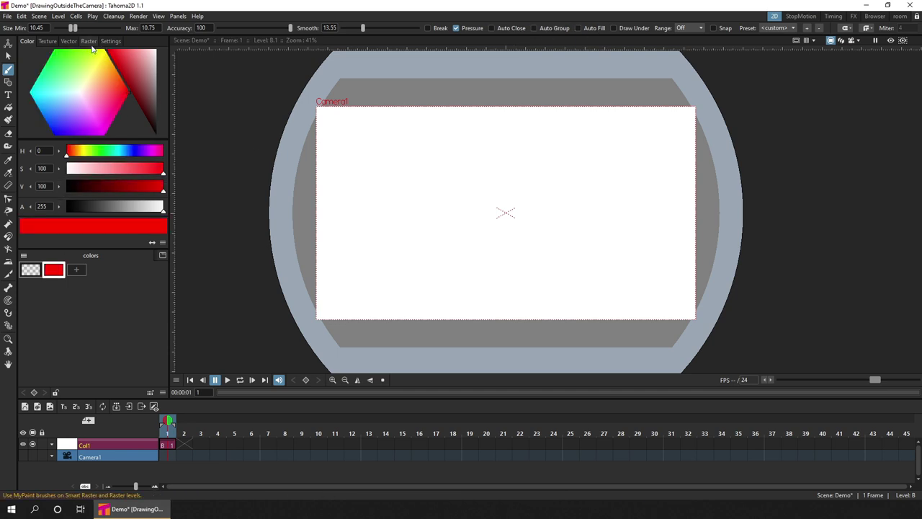
Draw two red wavy strokes running past the camera frame and save the Demo scene.
{"action": "mouse_move", "coordinate": [232, 160]}
{"action": "left_mouse_down"}
{"action": "mouse_move", "coordinate": [276, 90]}
{"action": "mouse_move", "coordinate": [341, 169]}
{"action": "mouse_move", "coordinate": [430, 71]}
{"action": "mouse_move", "coordinate": [502, 160]}
{"action": "mouse_move", "coordinate": [647, 69]}
{"action": "mouse_move", "coordinate": [715, 152]}
{"action": "mouse_move", "coordinate": [795, 114]}
{"action": "left_mouse_up"}
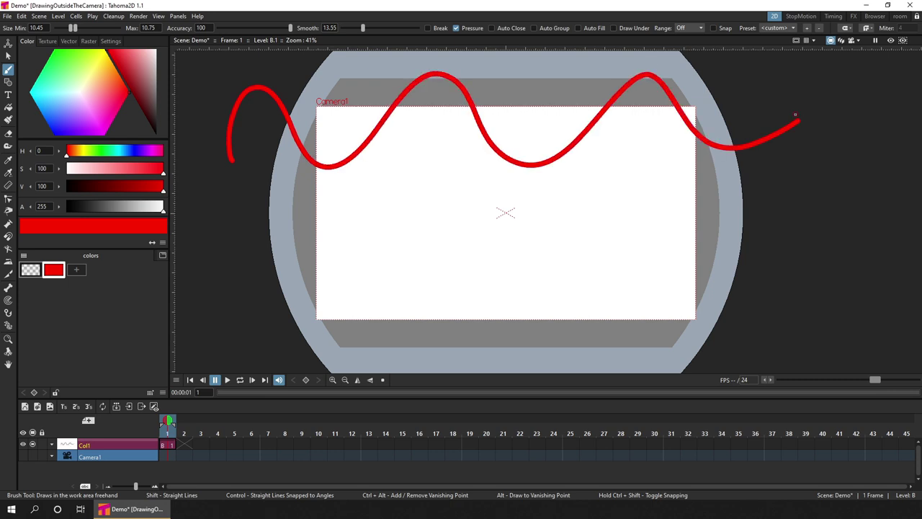
{"action": "mouse_move", "coordinate": [177, 270]}
{"action": "left_mouse_down"}
{"action": "mouse_move", "coordinate": [307, 272]}
{"action": "mouse_move", "coordinate": [540, 205]}
{"action": "mouse_move", "coordinate": [734, 188]}
{"action": "left_mouse_up"}
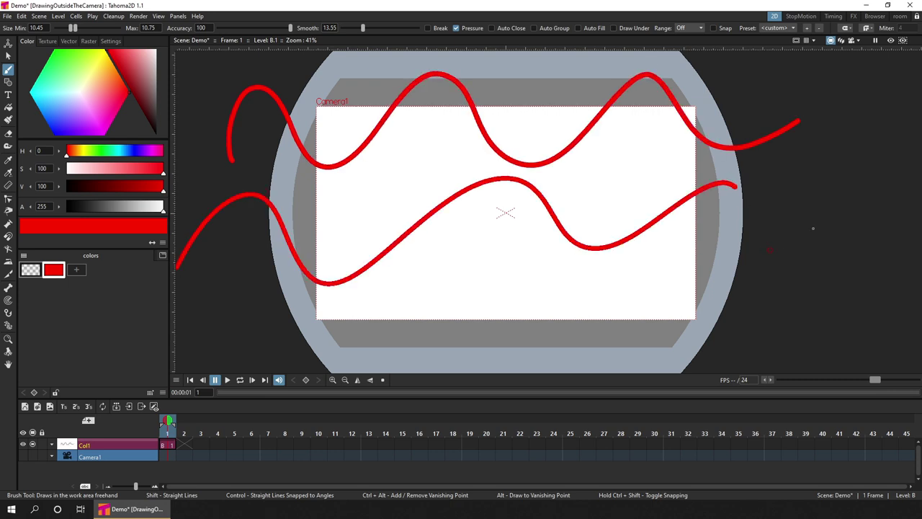
{"action": "left_click_drag", "start_coordinate": [813, 229], "coordinate": [828, 171]}
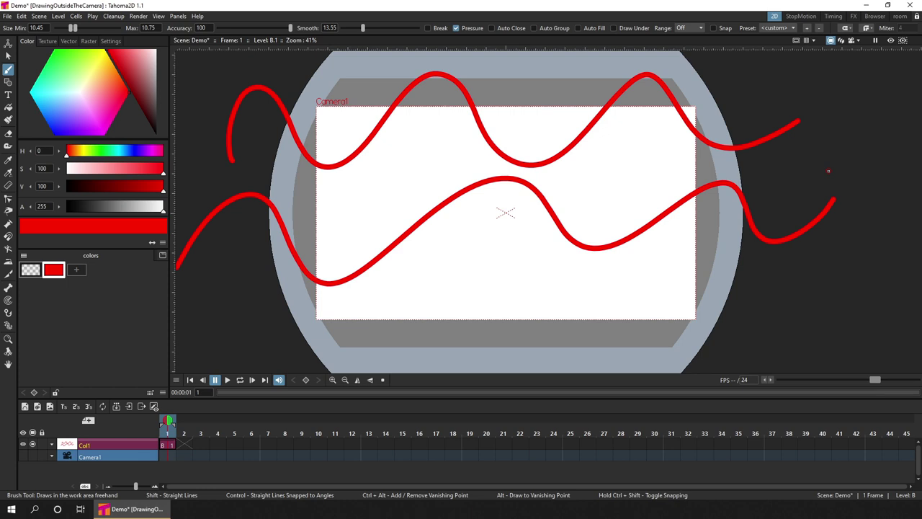
{"action": "key", "text": "ctrl+s"}
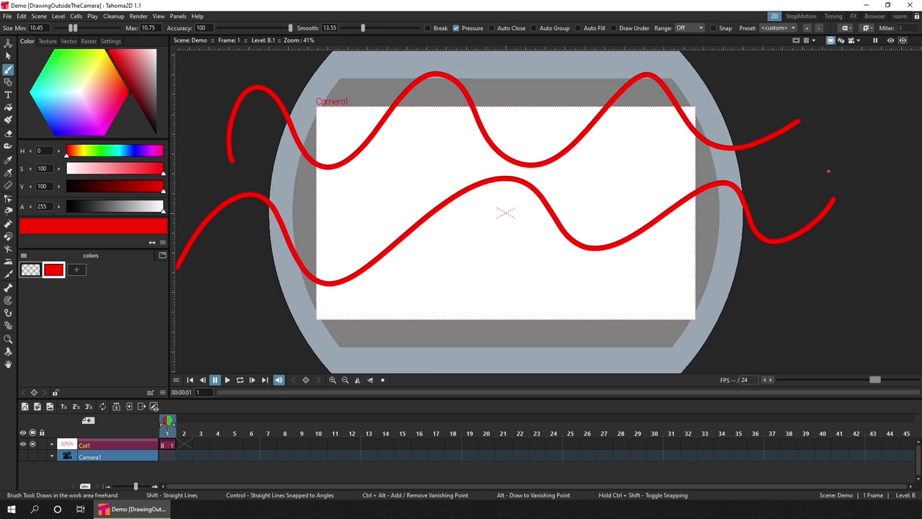
Start a new 1920×1080 scene named 'Raster' from the Startup Popup.
{"action": "left_click", "coordinate": [178, 15]}
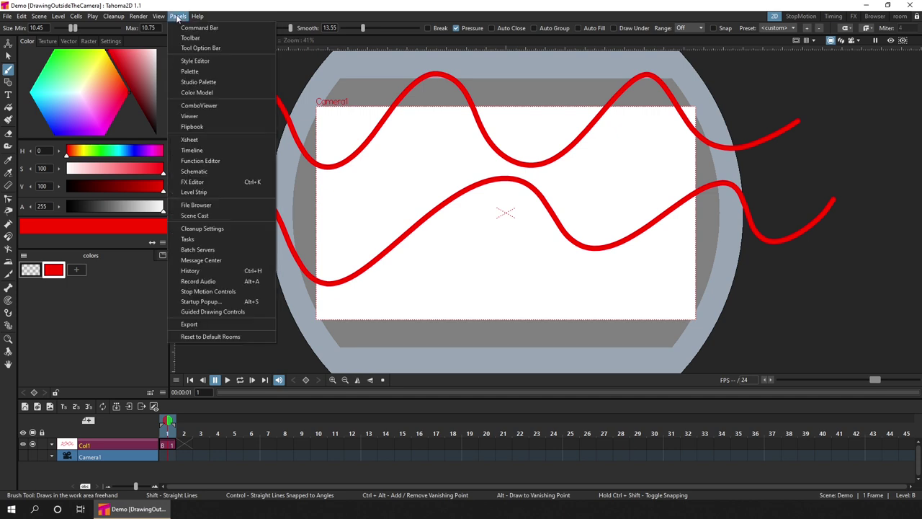
{"action": "left_click", "coordinate": [222, 300]}
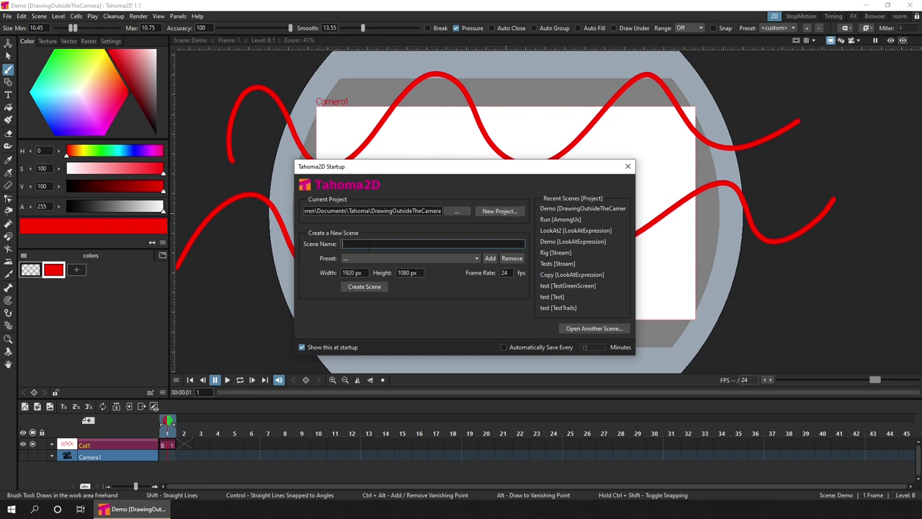
{"action": "type", "text": "Raster"}
{"action": "left_click", "coordinate": [469, 257]}
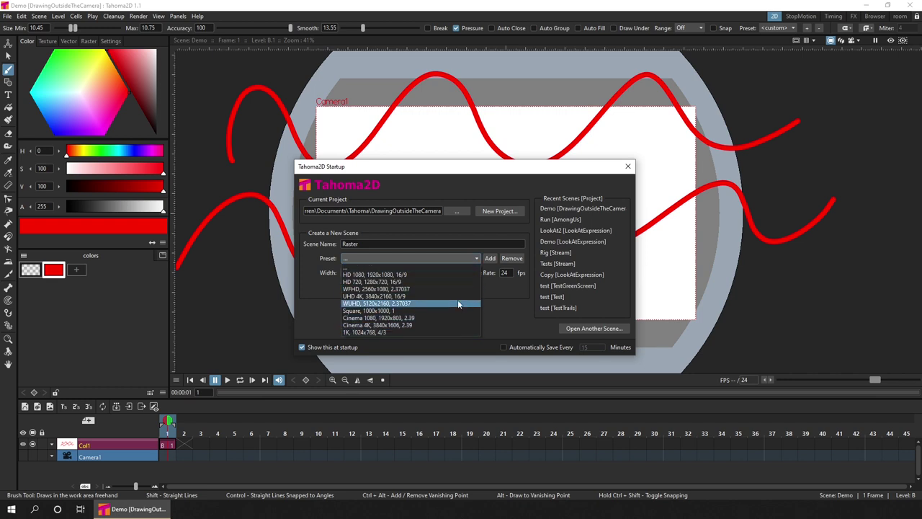
{"action": "left_click", "coordinate": [474, 256]}
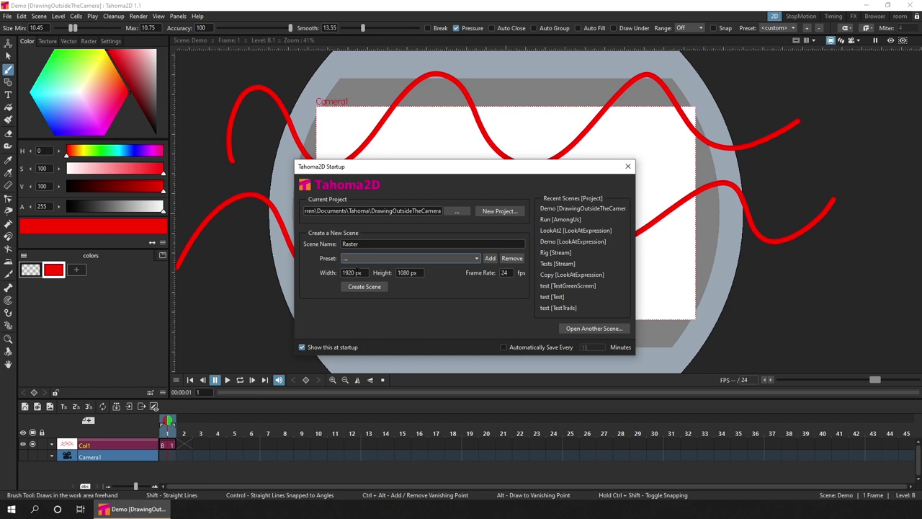
{"action": "left_click", "coordinate": [417, 273]}
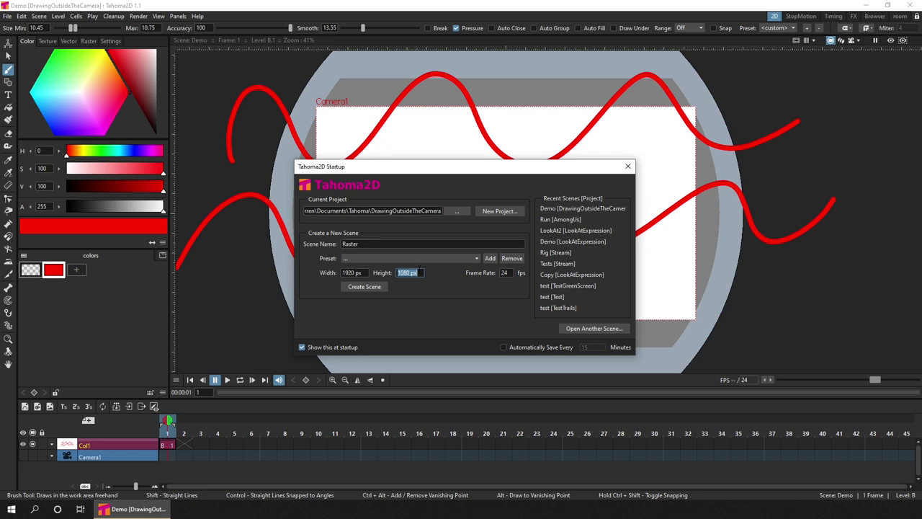
{"action": "left_click", "coordinate": [371, 285]}
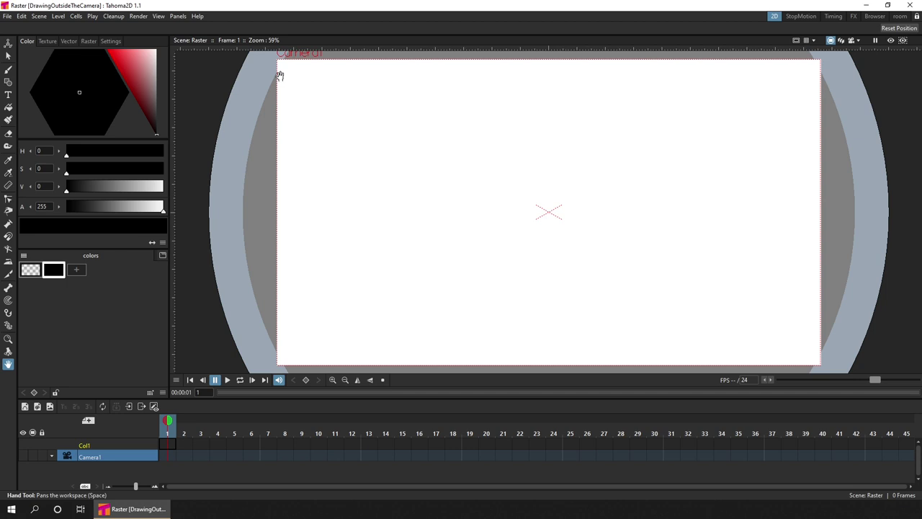
Brush a black wavy stroke across the top left of the camera frame.
{"action": "left_click", "coordinate": [7, 69]}
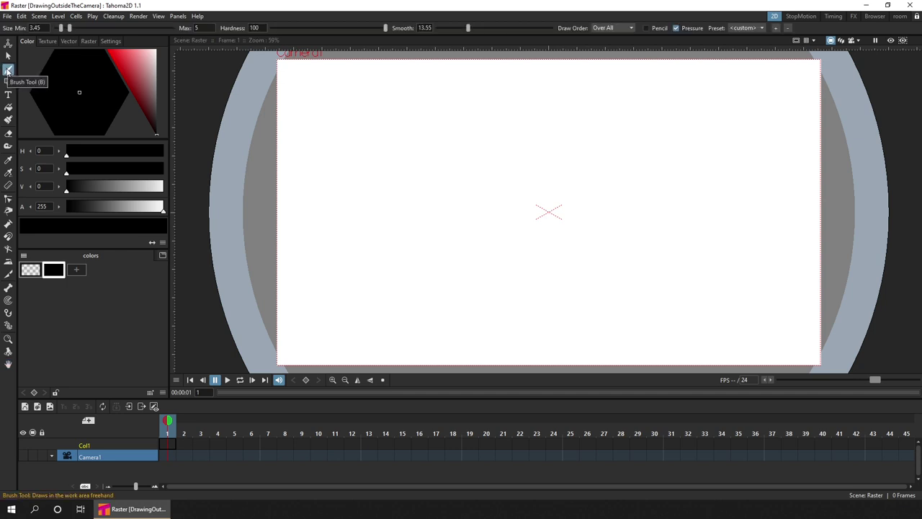
{"action": "mouse_move", "coordinate": [299, 110]}
{"action": "left_mouse_down"}
{"action": "mouse_move", "coordinate": [327, 82]}
{"action": "mouse_move", "coordinate": [351, 137]}
{"action": "mouse_move", "coordinate": [381, 105]}
{"action": "mouse_move", "coordinate": [408, 88]}
{"action": "left_mouse_up"}
{"action": "left_click_drag", "start_coordinate": [454, 145], "coordinate": [535, 107]}
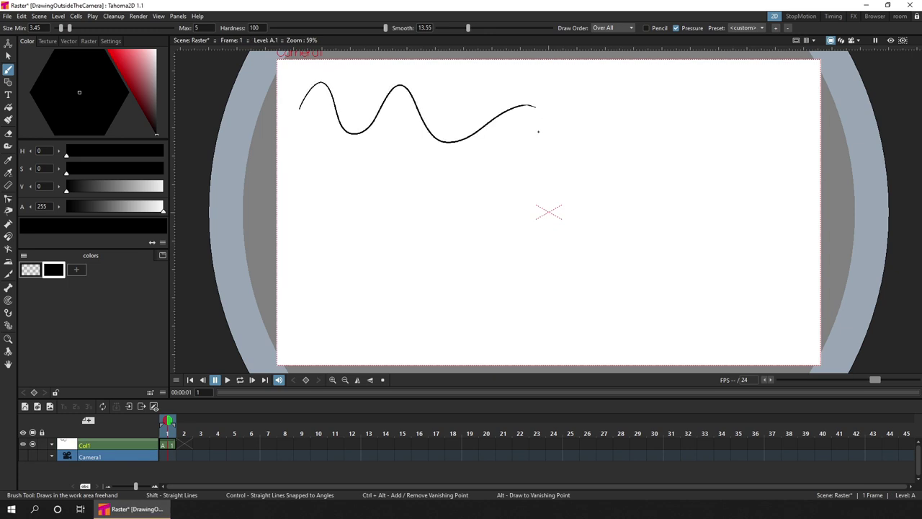
{"action": "left_click", "coordinate": [8, 16]}
{"action": "left_click", "coordinate": [50, 212]}
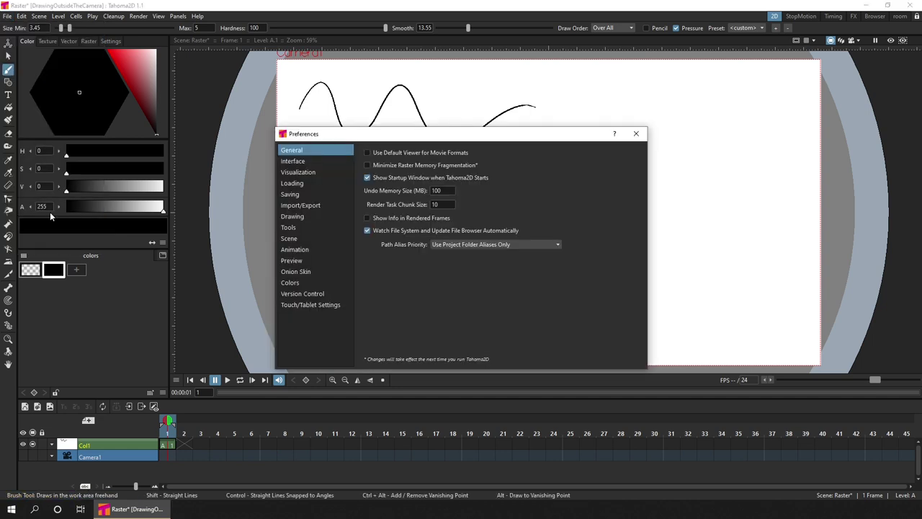
{"action": "left_click", "coordinate": [295, 216]}
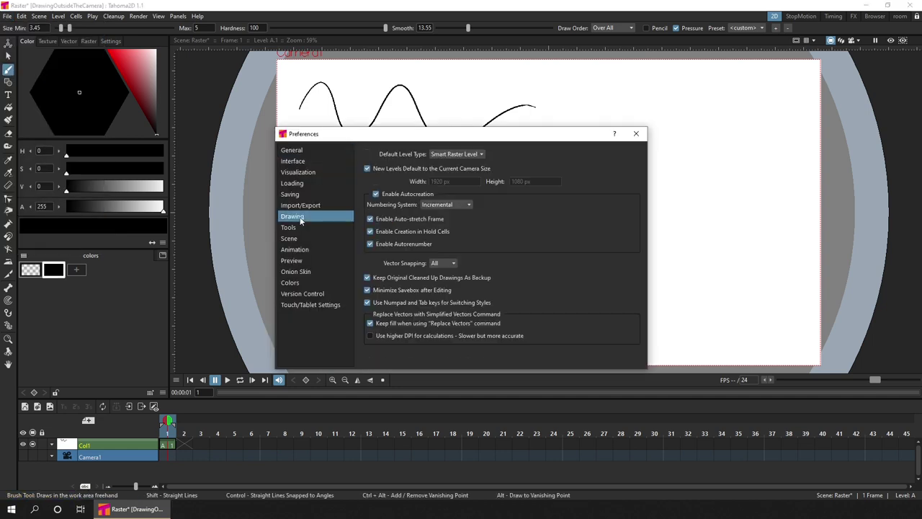
{"action": "left_click", "coordinate": [461, 169]}
{"action": "left_click", "coordinate": [443, 181]}
{"action": "left_click", "coordinate": [542, 181]}
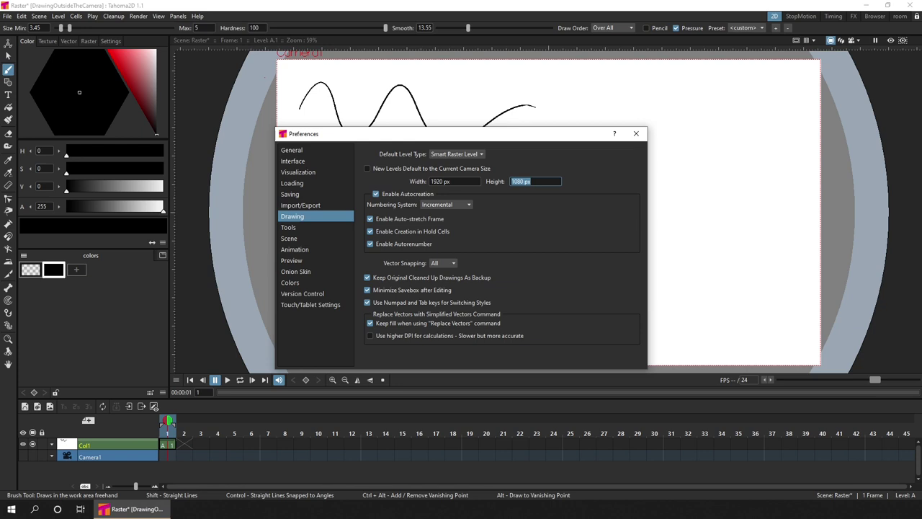
{"action": "left_click", "coordinate": [392, 167]}
{"action": "left_click", "coordinate": [636, 133]}
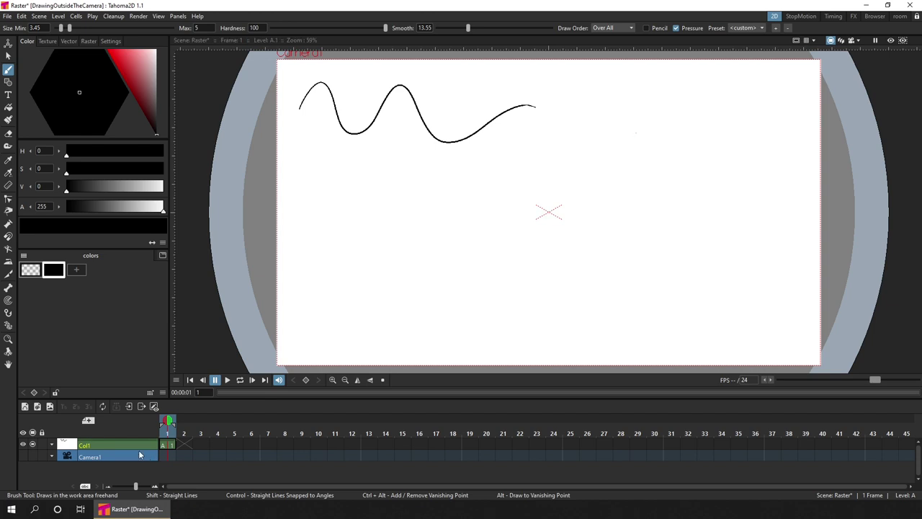
Check the New Level type options without creating a level, then toggle Col1's quick toolbar.
{"action": "left_click", "coordinate": [88, 419]}
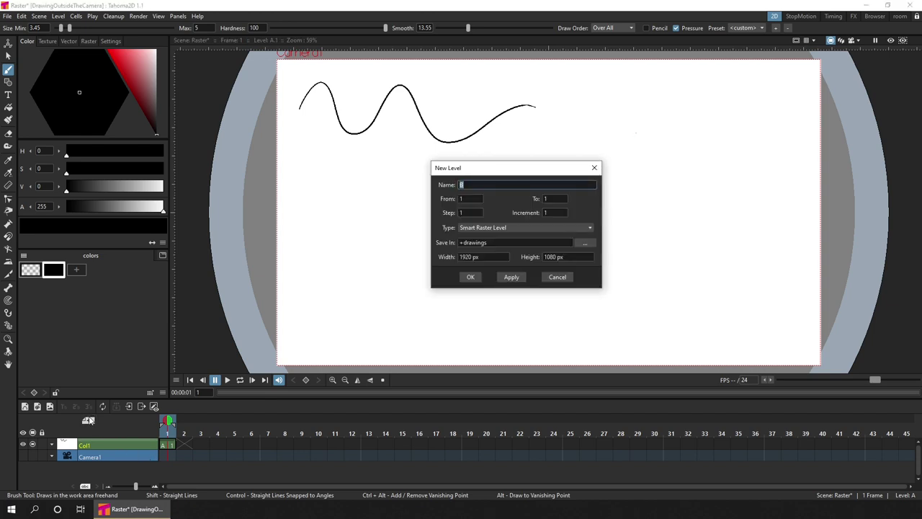
{"action": "left_click", "coordinate": [502, 227]}
{"action": "left_click", "coordinate": [506, 226]}
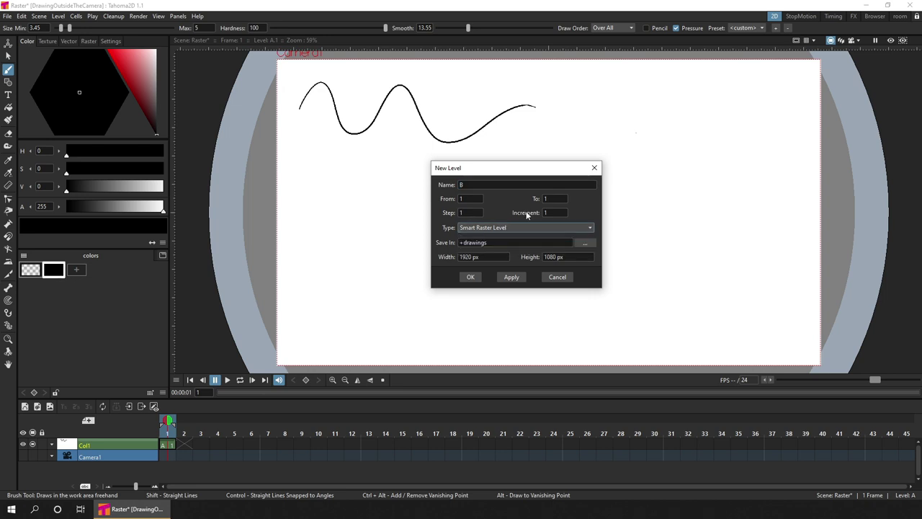
{"action": "left_click", "coordinate": [595, 167]}
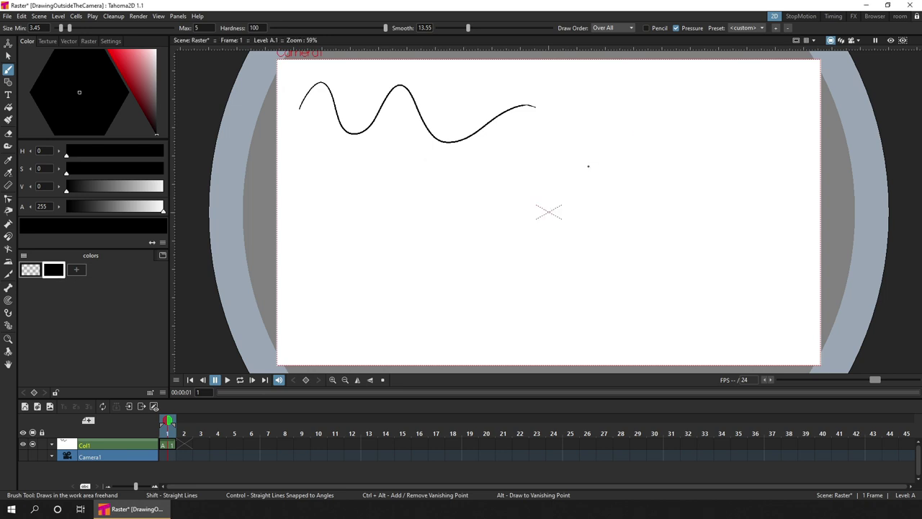
{"action": "right_click", "coordinate": [123, 444]}
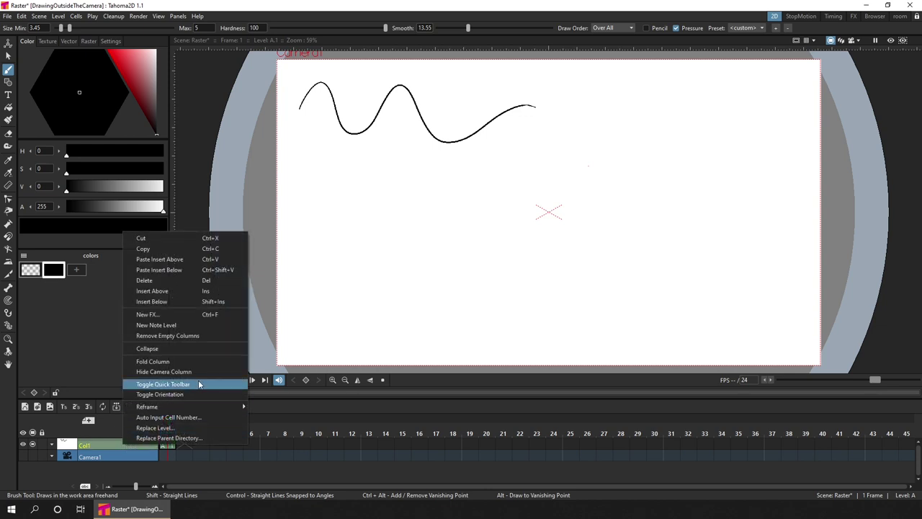
{"action": "left_click", "coordinate": [130, 384]}
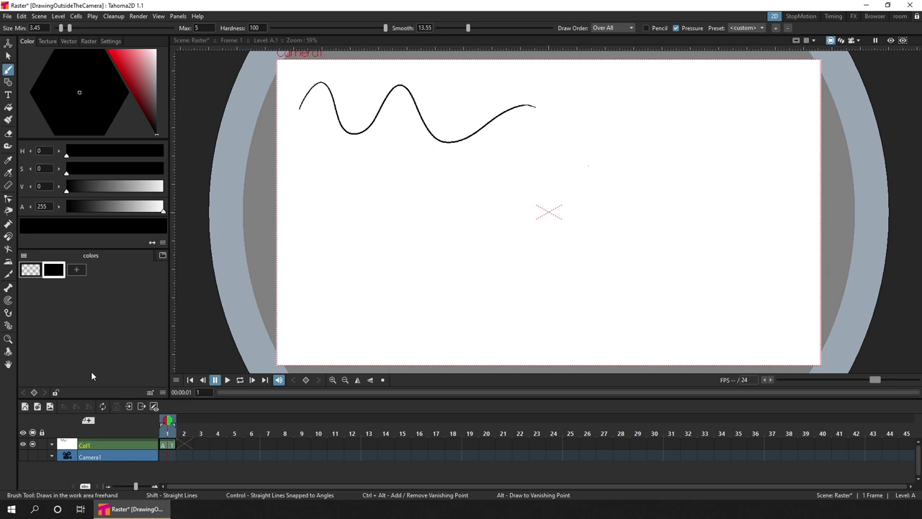
Dismiss the vector New Level dialog and open the New Raster Level setup instead.
{"action": "left_click", "coordinate": [25, 409]}
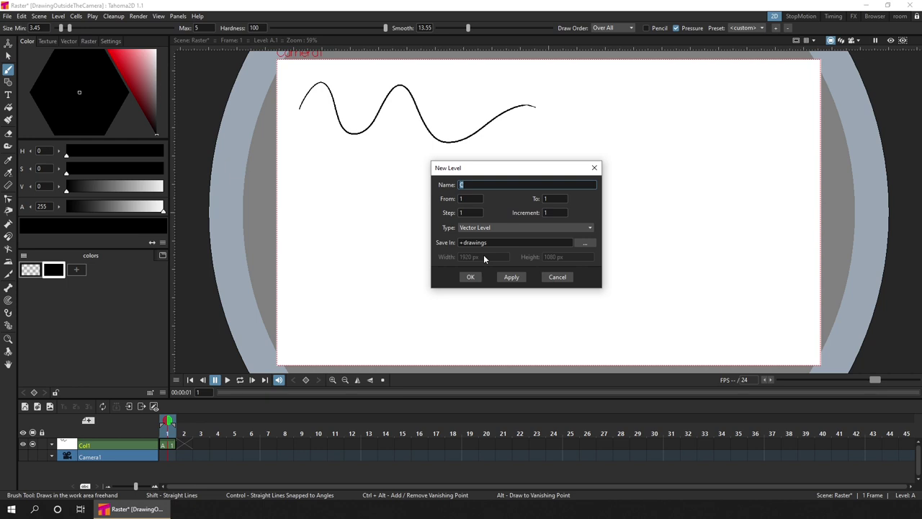
{"action": "left_click", "coordinate": [594, 167]}
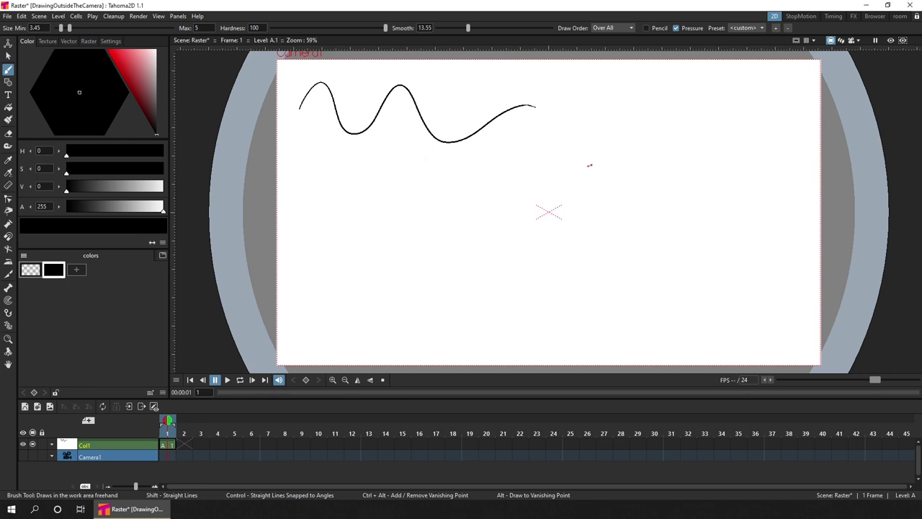
{"action": "left_click", "coordinate": [50, 407]}
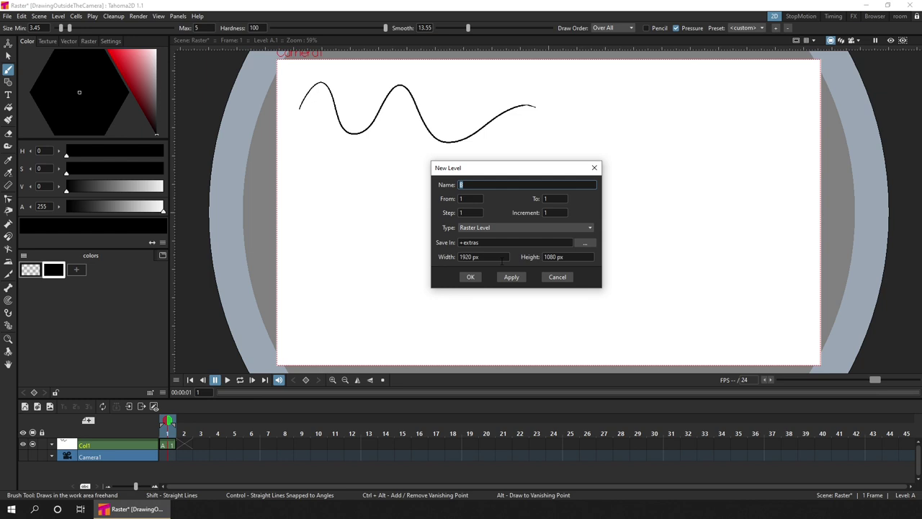
Create raster level B with a 4000 × 2000 px canvas.
{"action": "left_click", "coordinate": [487, 256]}
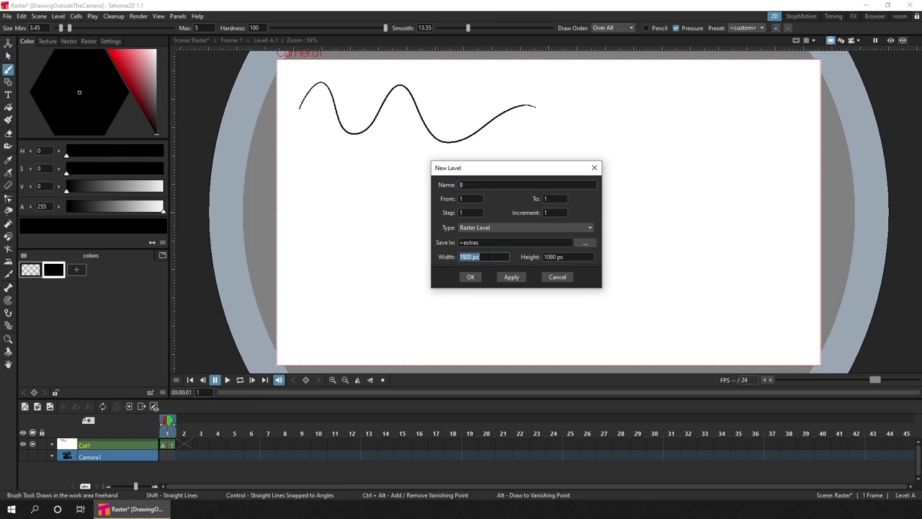
{"action": "type", "text": "4000"}
{"action": "key", "text": "Tab"}
{"action": "type", "text": "2000"}
{"action": "left_click", "coordinate": [470, 278]}
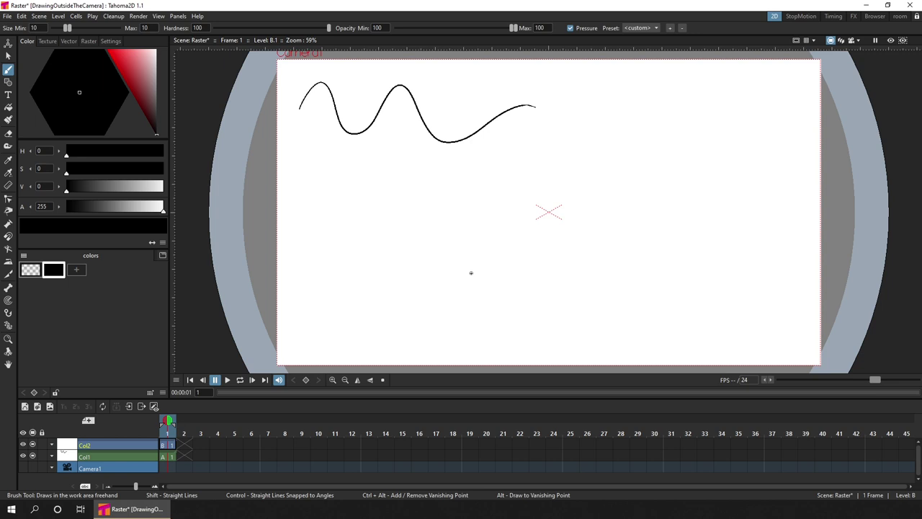
Zoom the viewer out to 25% and toggle the Raster Bounding Box off and back on.
{"action": "scroll", "coordinate": [471, 272], "scroll_direction": "down", "scroll_amount": 4}
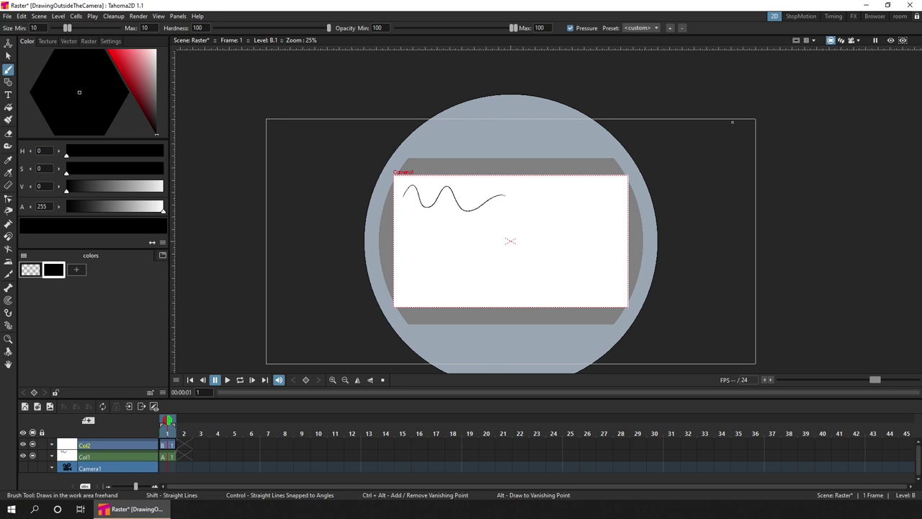
{"action": "left_click", "coordinate": [158, 16]}
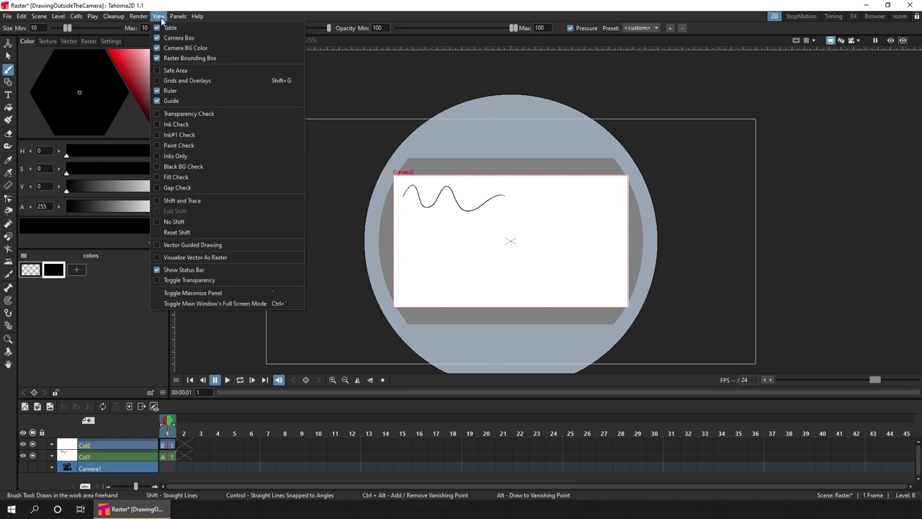
{"action": "left_click", "coordinate": [221, 57]}
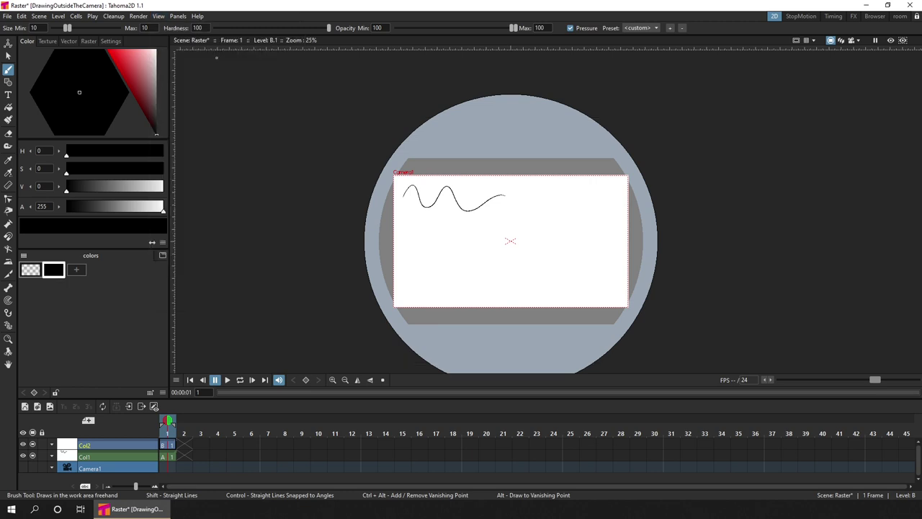
{"action": "left_click", "coordinate": [159, 16]}
{"action": "left_click", "coordinate": [167, 57]}
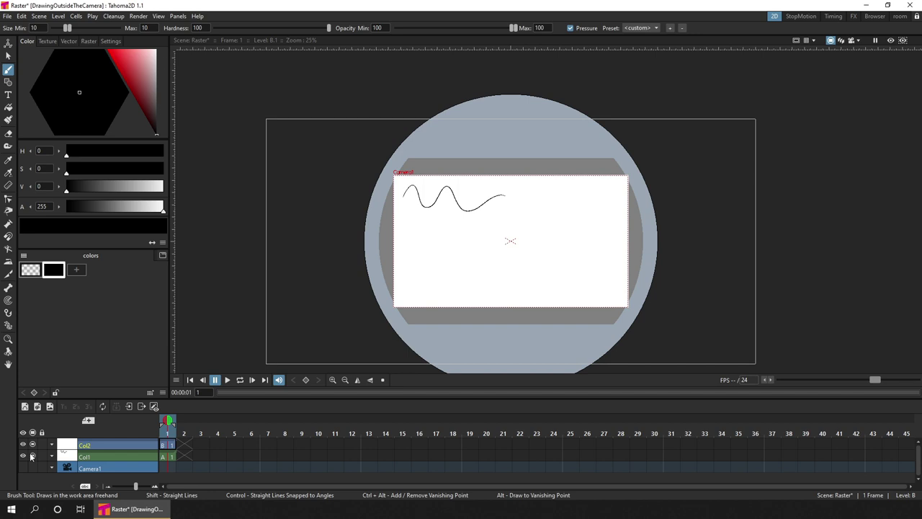
Undo, brush red waves outside the camera on B frame 1, and begin a red wave on frame 2.
{"action": "key", "text": "ctrl+z"}
{"action": "left_click", "coordinate": [166, 445]}
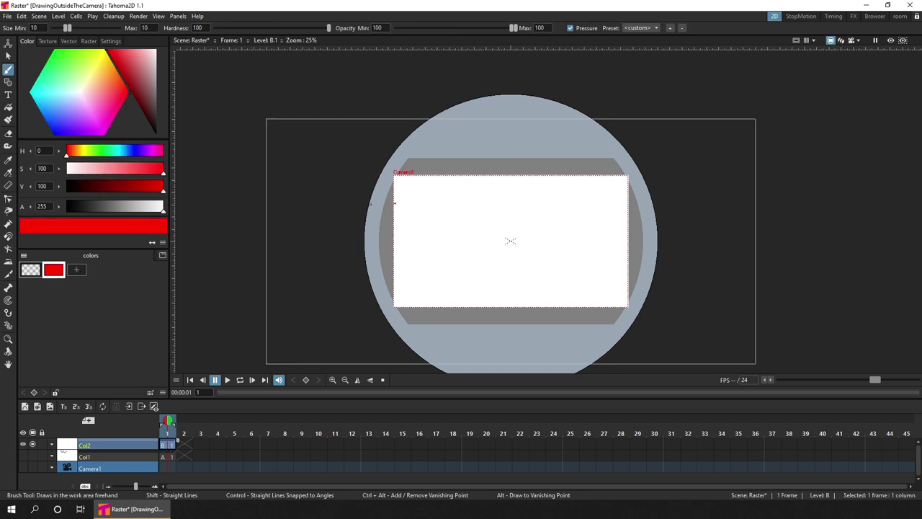
{"action": "mouse_move", "coordinate": [406, 198]}
{"action": "left_mouse_down"}
{"action": "mouse_move", "coordinate": [434, 187]}
{"action": "mouse_move", "coordinate": [511, 207]}
{"action": "mouse_move", "coordinate": [585, 191]}
{"action": "mouse_move", "coordinate": [604, 211]}
{"action": "mouse_move", "coordinate": [673, 200]}
{"action": "mouse_move", "coordinate": [700, 207]}
{"action": "mouse_move", "coordinate": [724, 191]}
{"action": "mouse_move", "coordinate": [753, 210]}
{"action": "mouse_move", "coordinate": [800, 214]}
{"action": "left_mouse_up"}
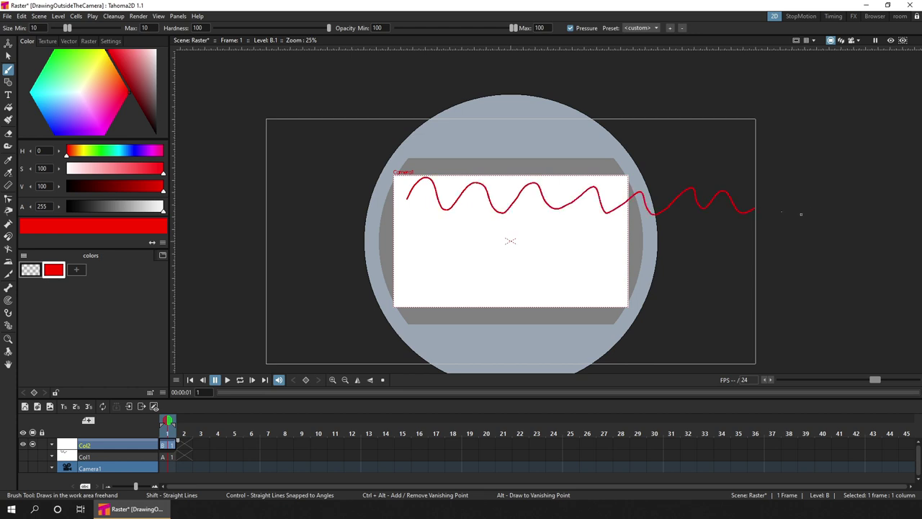
{"action": "mouse_move", "coordinate": [275, 143]}
{"action": "left_mouse_down"}
{"action": "mouse_move", "coordinate": [295, 298]}
{"action": "mouse_move", "coordinate": [317, 346]}
{"action": "mouse_move", "coordinate": [281, 355]}
{"action": "left_mouse_up"}
{"action": "left_click", "coordinate": [183, 443]}
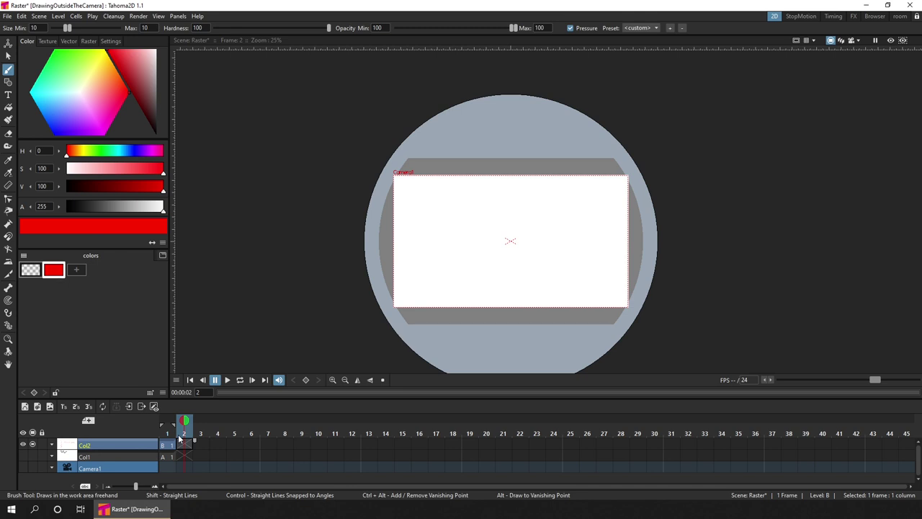
{"action": "mouse_move", "coordinate": [360, 232]}
{"action": "left_mouse_down"}
{"action": "mouse_move", "coordinate": [428, 168]}
{"action": "mouse_move", "coordinate": [447, 223]}
{"action": "mouse_move", "coordinate": [506, 160]}
{"action": "mouse_move", "coordinate": [535, 224]}
{"action": "mouse_move", "coordinate": [595, 148]}
{"action": "mouse_move", "coordinate": [624, 212]}
{"action": "mouse_move", "coordinate": [693, 151]}
{"action": "left_mouse_up"}
Extend the frame 2 red stroke past the camera's right edge and toggle Camera Stand View off and on.
{"action": "left_click_drag", "start_coordinate": [716, 187], "coordinate": [789, 177]}
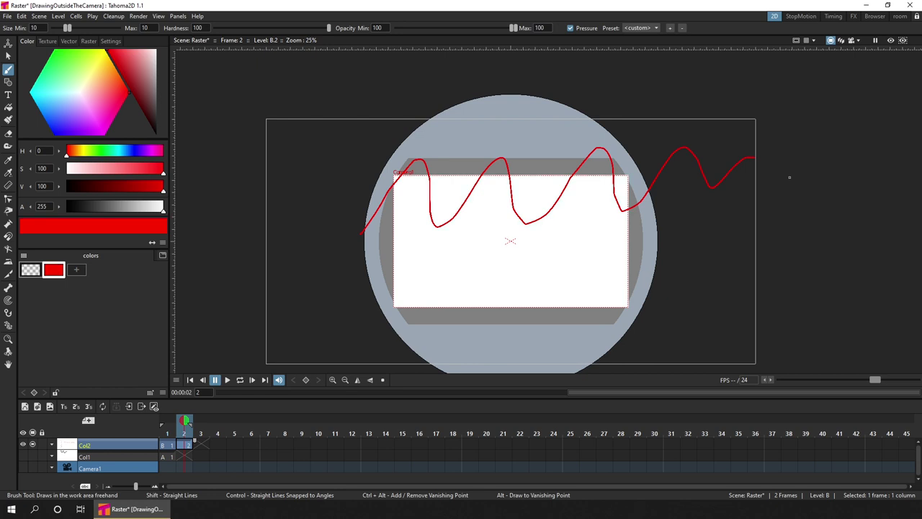
{"action": "left_click", "coordinate": [852, 41]}
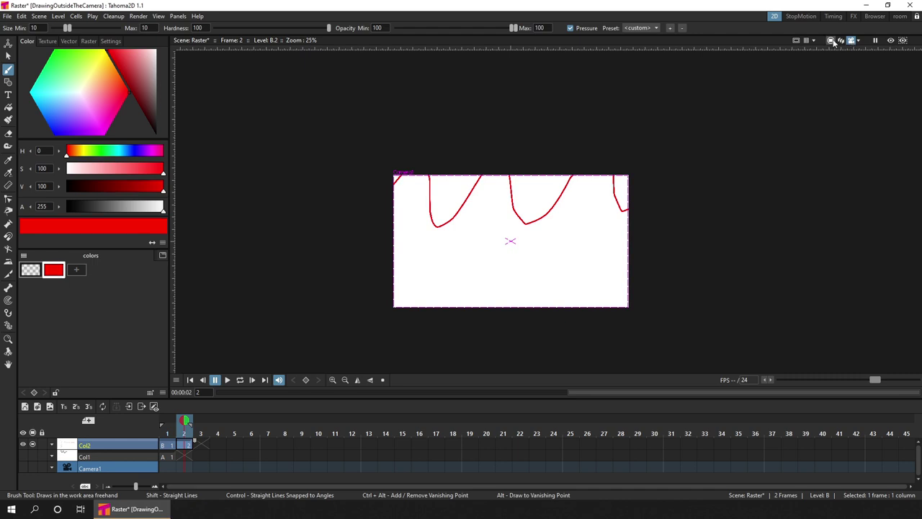
{"action": "left_click", "coordinate": [831, 41]}
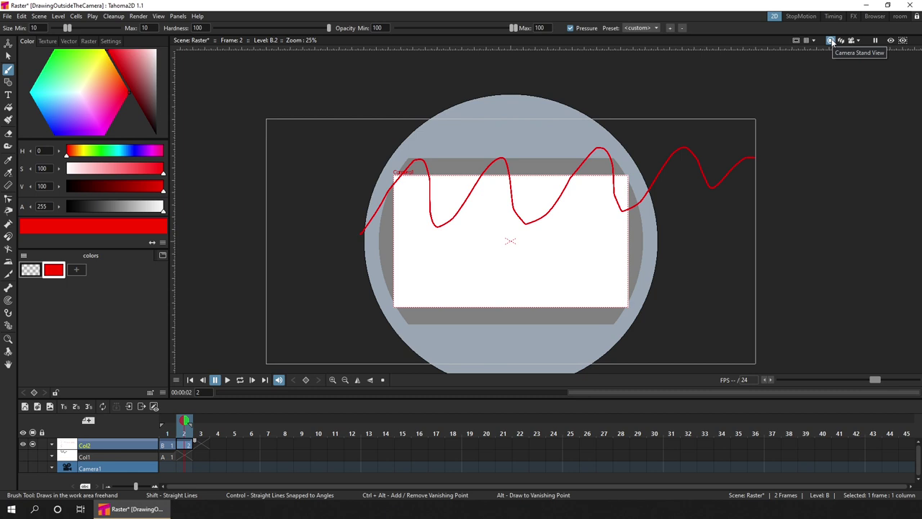
Insert column Col3 with new raster level C and draw blue arches along the camera's bottom edge.
{"action": "right_click", "coordinate": [127, 443]}
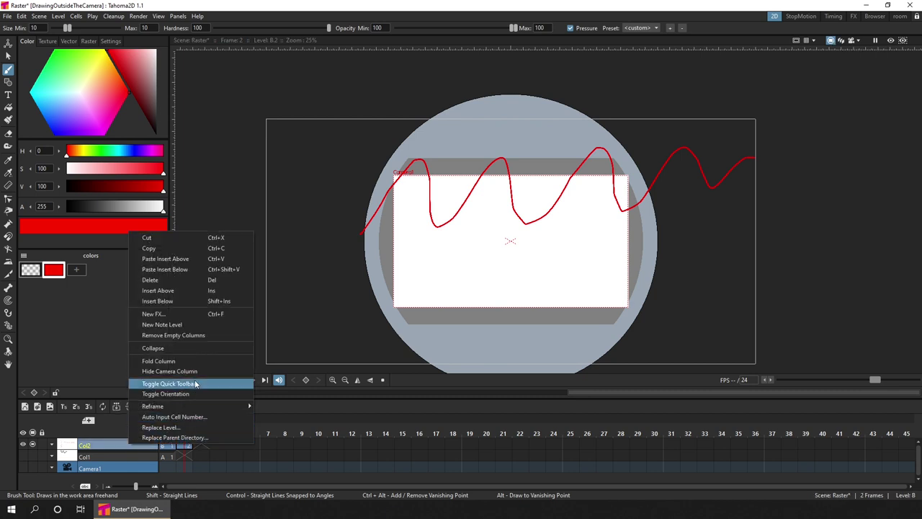
{"action": "left_click", "coordinate": [209, 290]}
{"action": "left_click", "coordinate": [167, 444]}
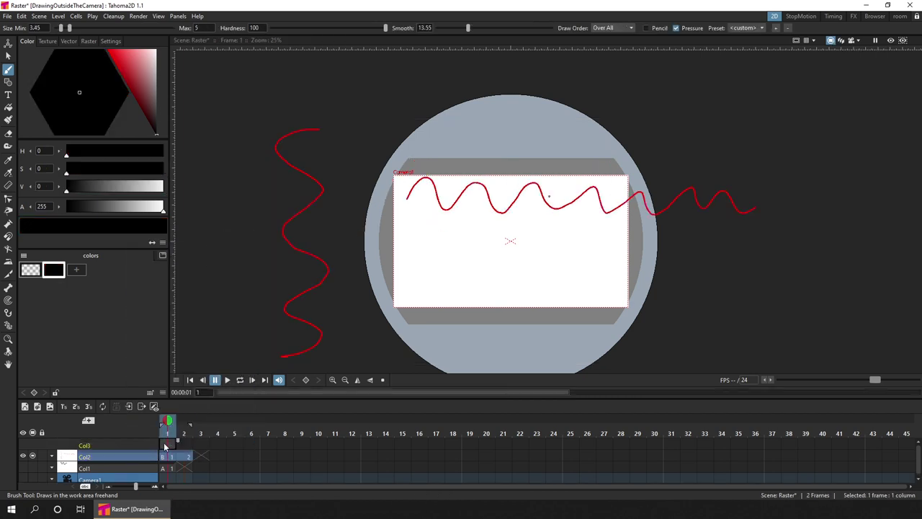
{"action": "left_click", "coordinate": [50, 406]}
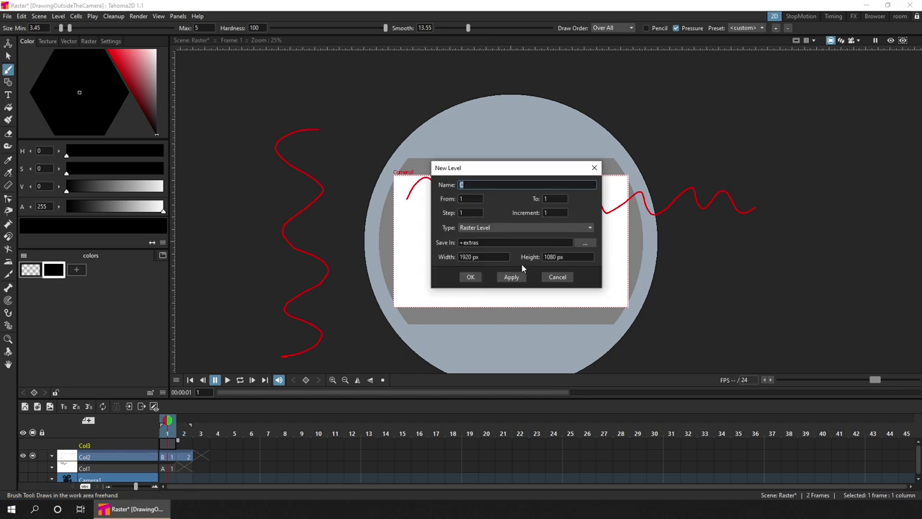
{"action": "left_click", "coordinate": [471, 277]}
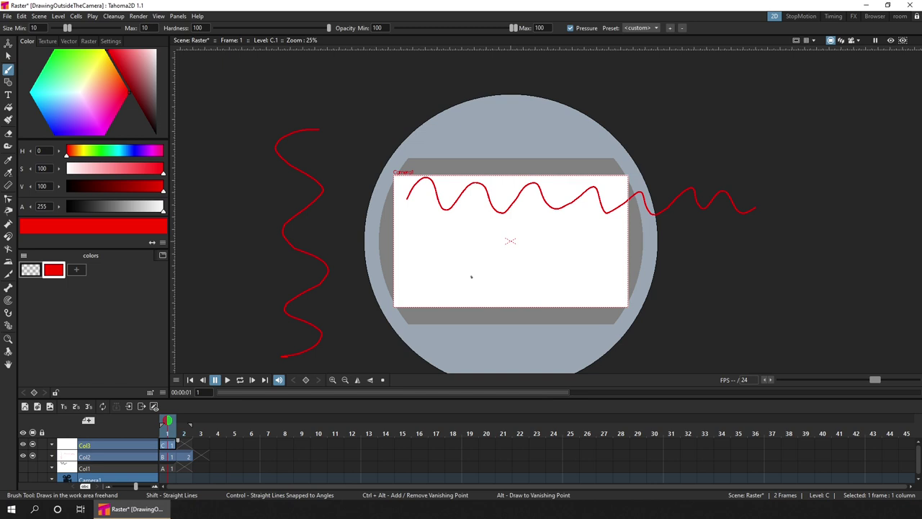
{"action": "left_click_drag", "start_coordinate": [108, 79], "coordinate": [53, 141]}
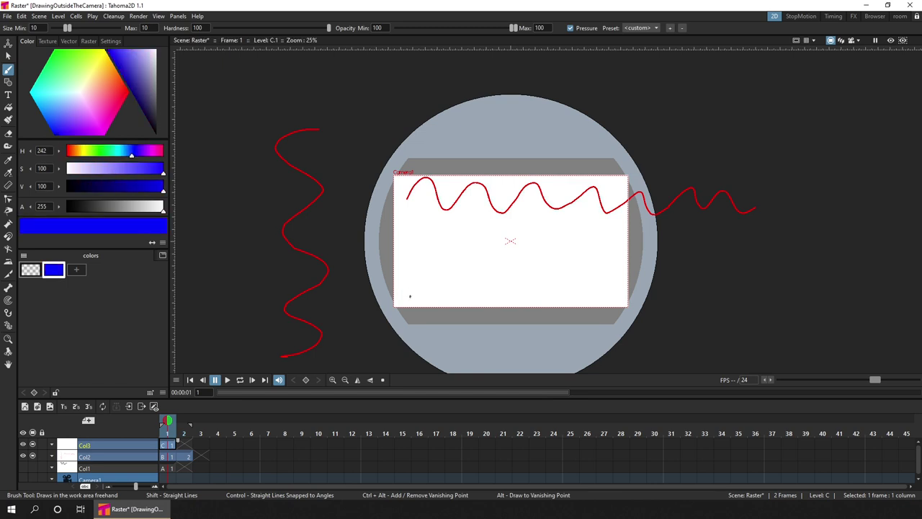
{"action": "mouse_move", "coordinate": [409, 297]}
{"action": "left_mouse_down"}
{"action": "mouse_move", "coordinate": [429, 273]}
{"action": "mouse_move", "coordinate": [488, 268]}
{"action": "mouse_move", "coordinate": [552, 284]}
{"action": "mouse_move", "coordinate": [613, 268]}
{"action": "mouse_move", "coordinate": [623, 309]}
{"action": "left_mouse_up"}
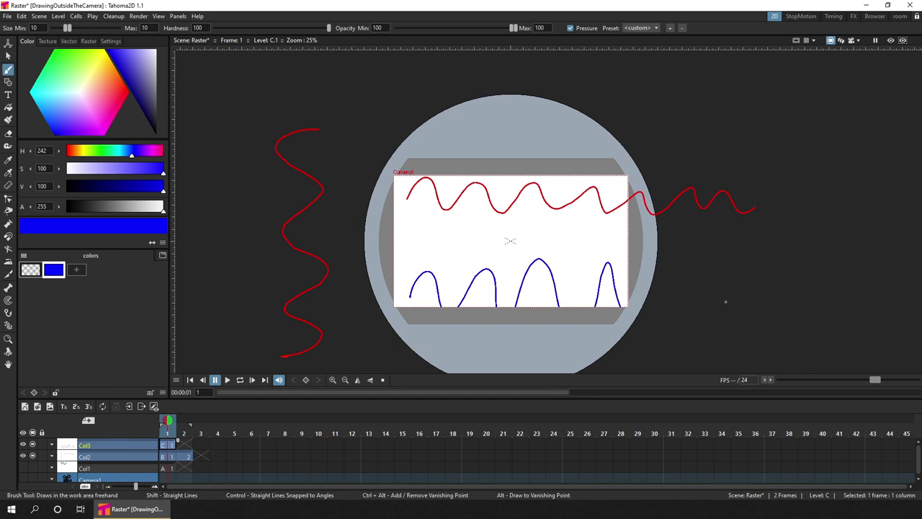
Create new 1920 × 1080 level D in Col4, then make level C in Col3 current.
{"action": "left_click", "coordinate": [37, 405]}
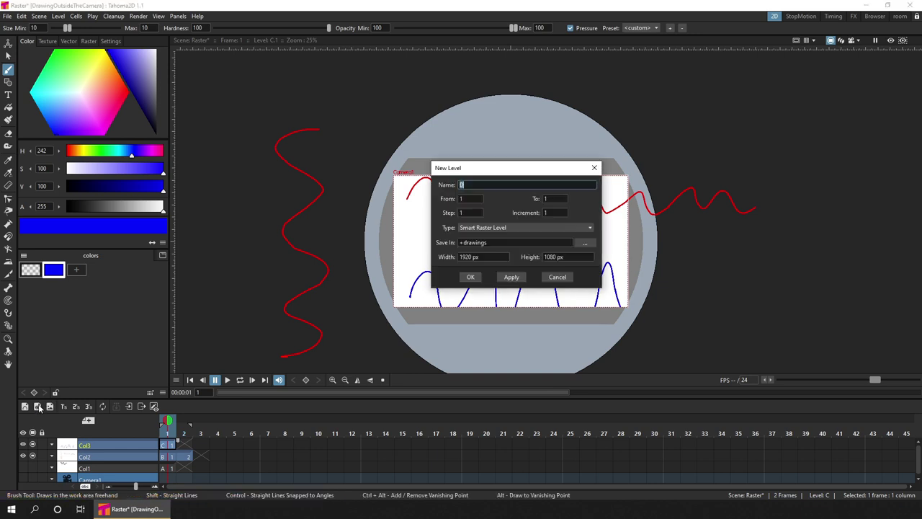
{"action": "left_click", "coordinate": [469, 278]}
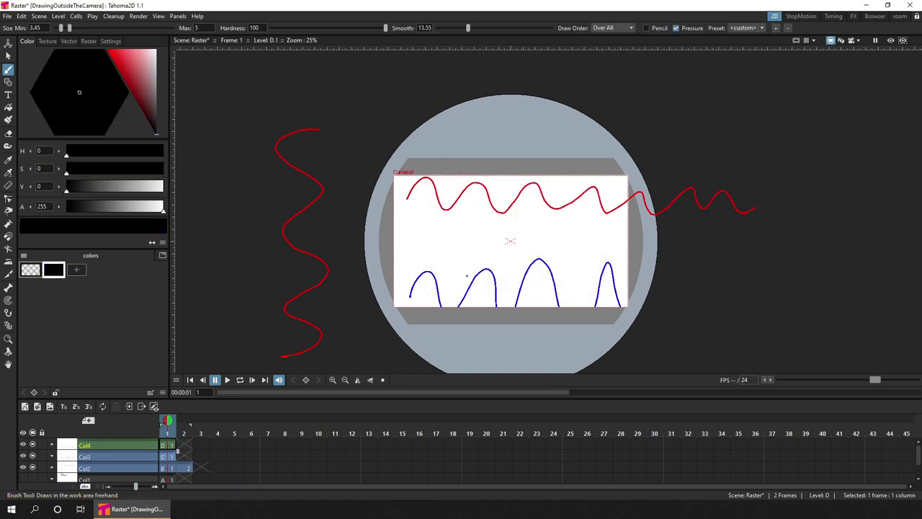
{"action": "right_click", "coordinate": [167, 447]}
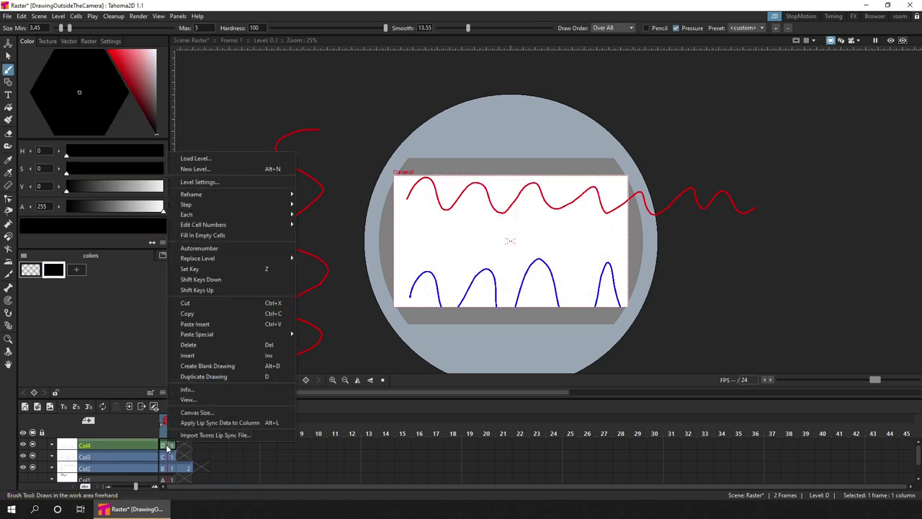
{"action": "left_click", "coordinate": [207, 412]}
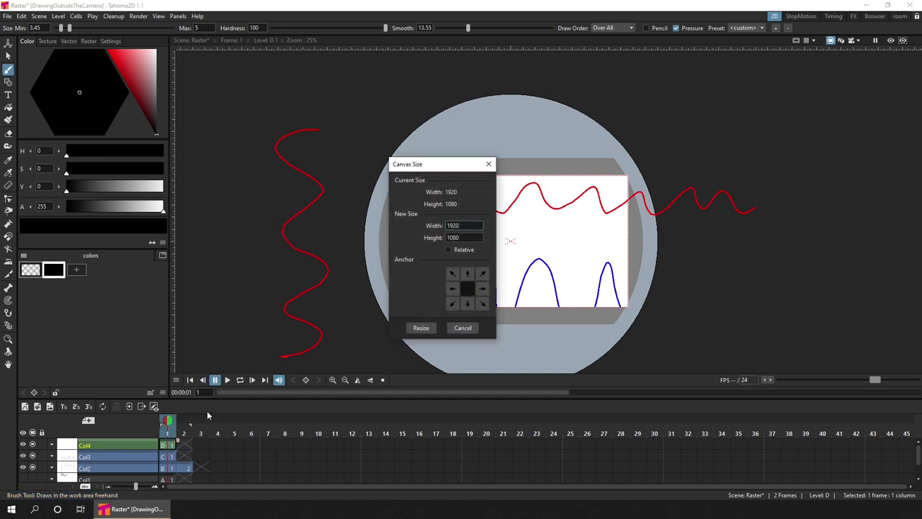
{"action": "left_click", "coordinate": [489, 163]}
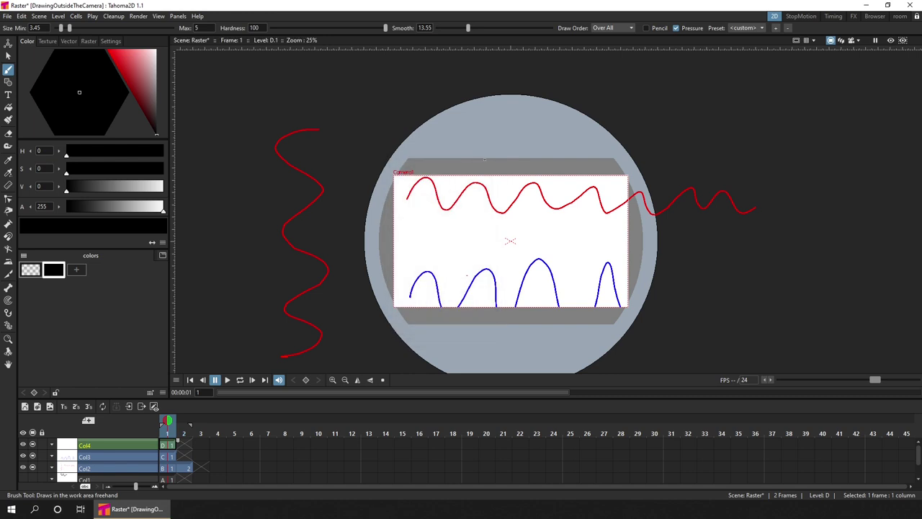
{"action": "left_click", "coordinate": [167, 457]}
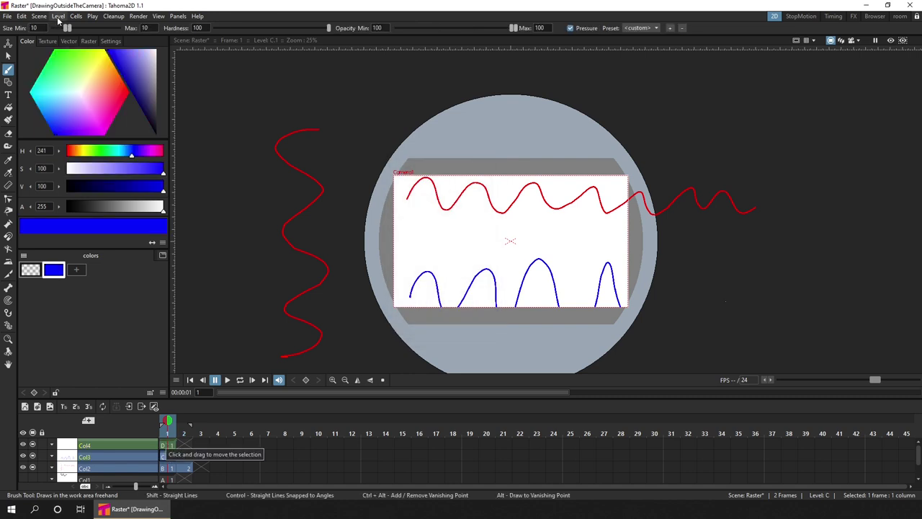
Set level C's canvas size to relative height +2000, anchored at the top.
{"action": "left_click", "coordinate": [58, 17]}
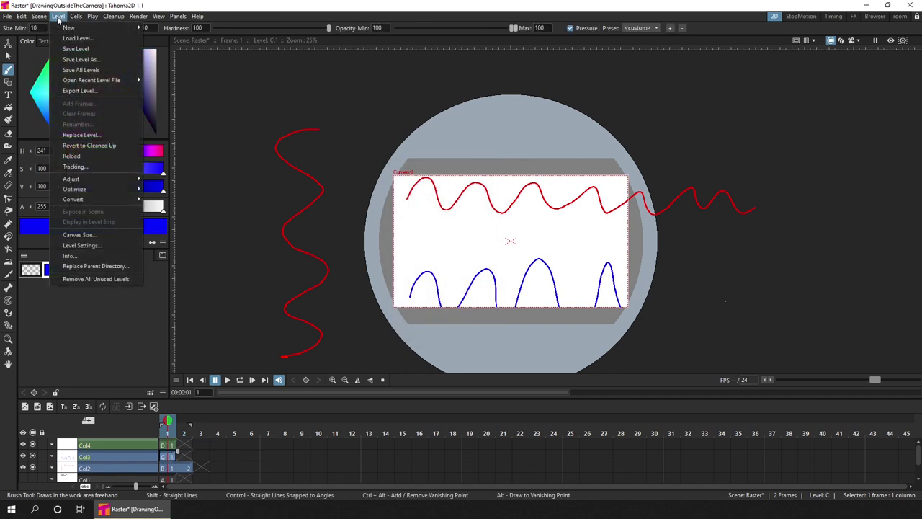
{"action": "left_click", "coordinate": [100, 235]}
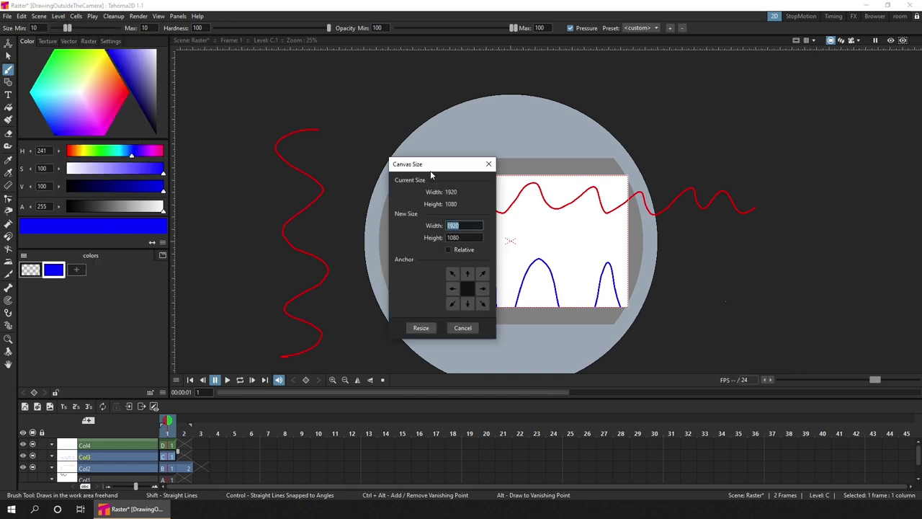
{"action": "left_click_drag", "start_coordinate": [436, 167], "coordinate": [352, 102]}
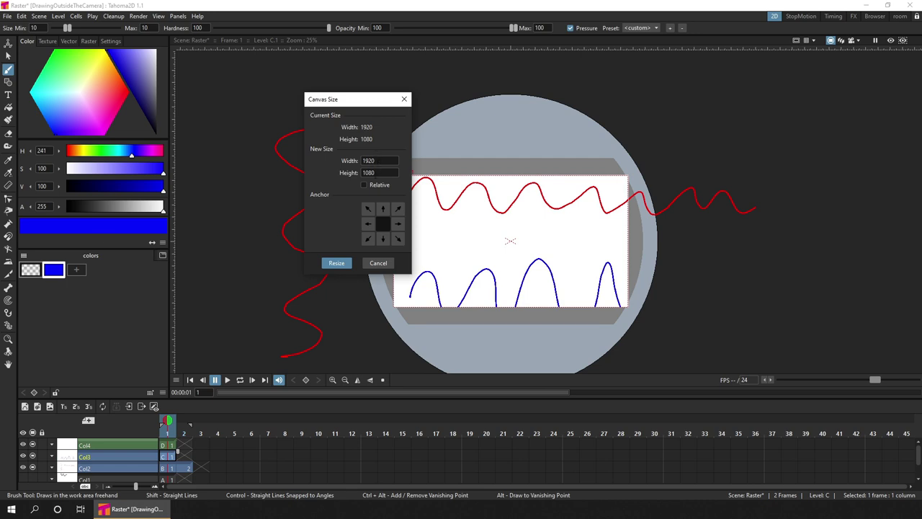
{"action": "left_click", "coordinate": [364, 184]}
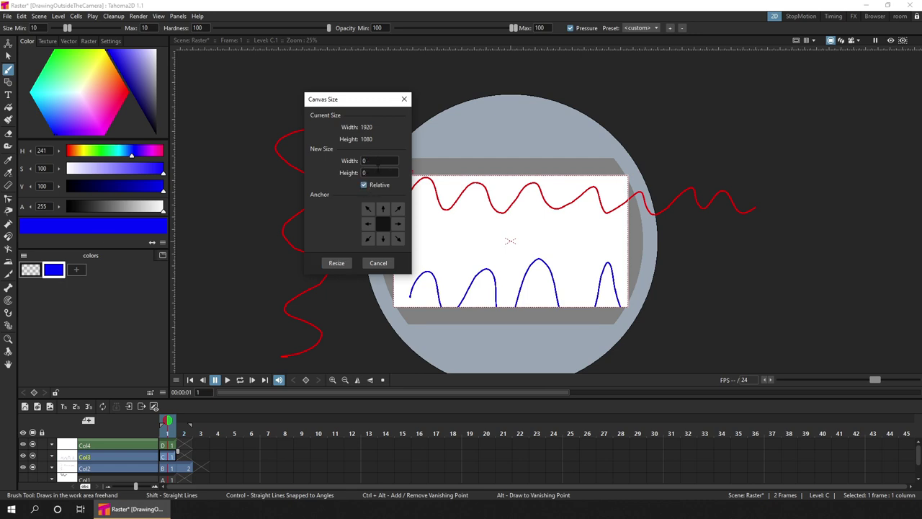
{"action": "left_click", "coordinate": [378, 171]}
{"action": "type", "text": "2000"}
{"action": "left_click", "coordinate": [382, 209]}
Apply the 2000 px taller canvas and hide Col2's red strokes.
{"action": "left_click", "coordinate": [334, 263]}
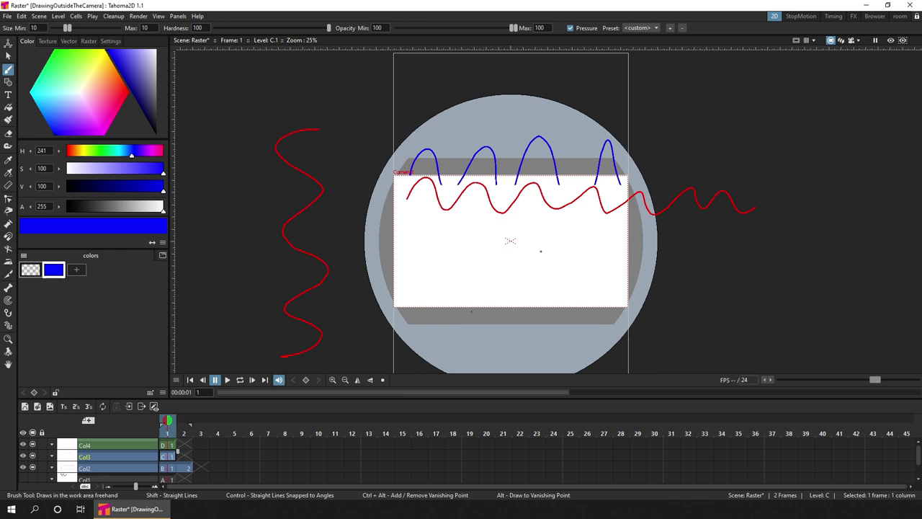
{"action": "scroll", "coordinate": [529, 269], "scroll_direction": "down", "scroll_amount": 1}
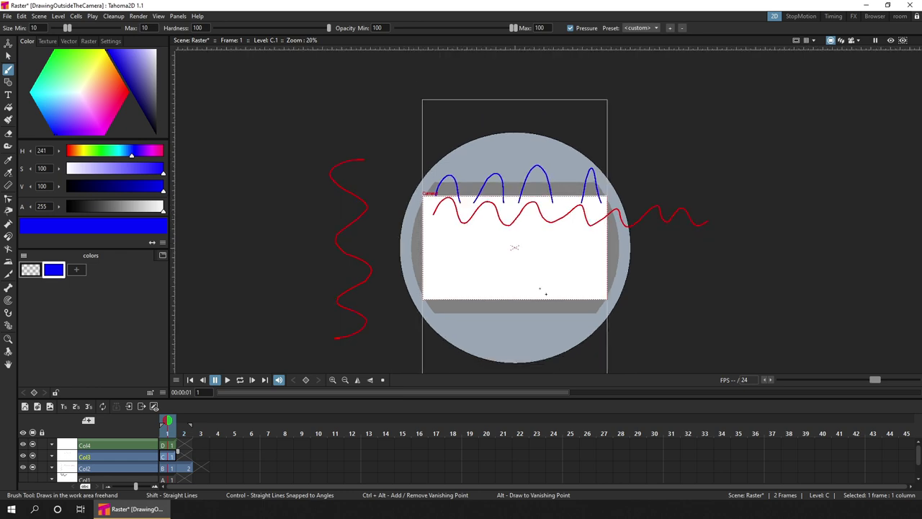
{"action": "left_click_drag", "start_coordinate": [543, 286], "coordinate": [498, 246]}
{"action": "left_click", "coordinate": [32, 467]}
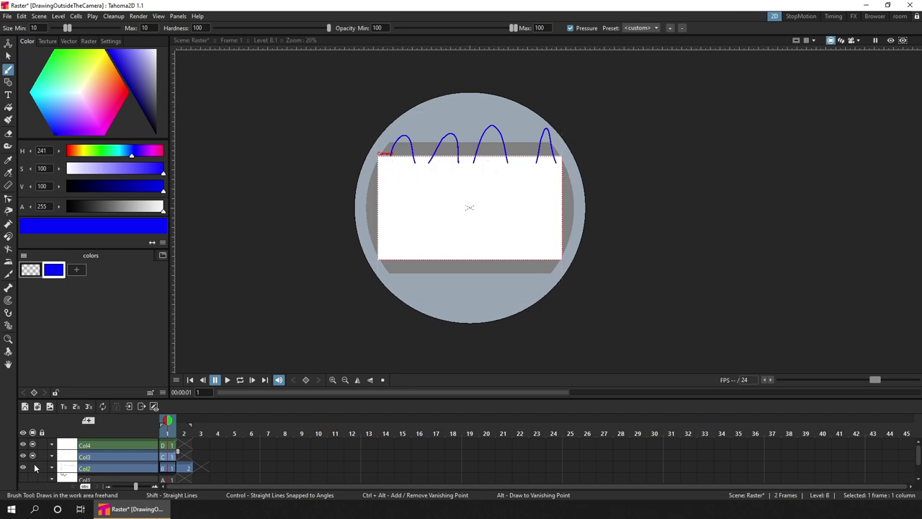
Reselect level C and undo the previous change.
{"action": "left_click", "coordinate": [170, 446]}
{"action": "left_click", "coordinate": [170, 456]}
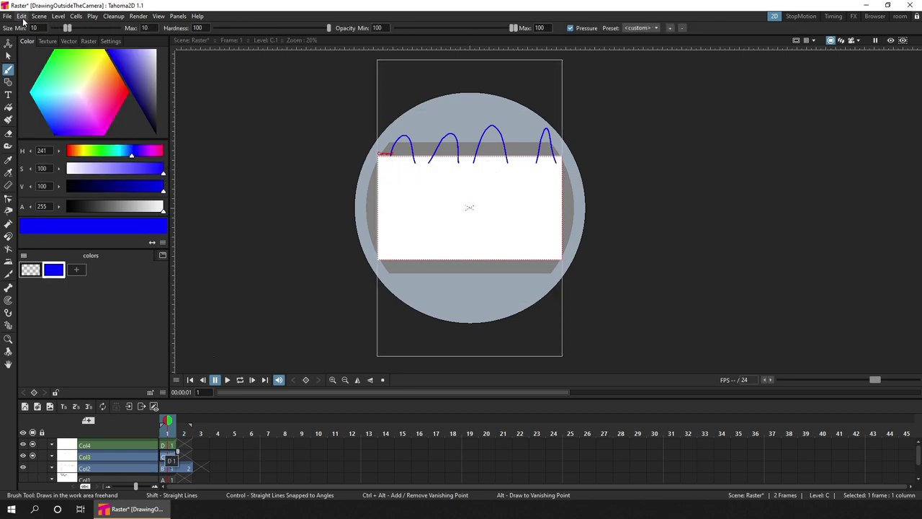
{"action": "left_click", "coordinate": [22, 15]}
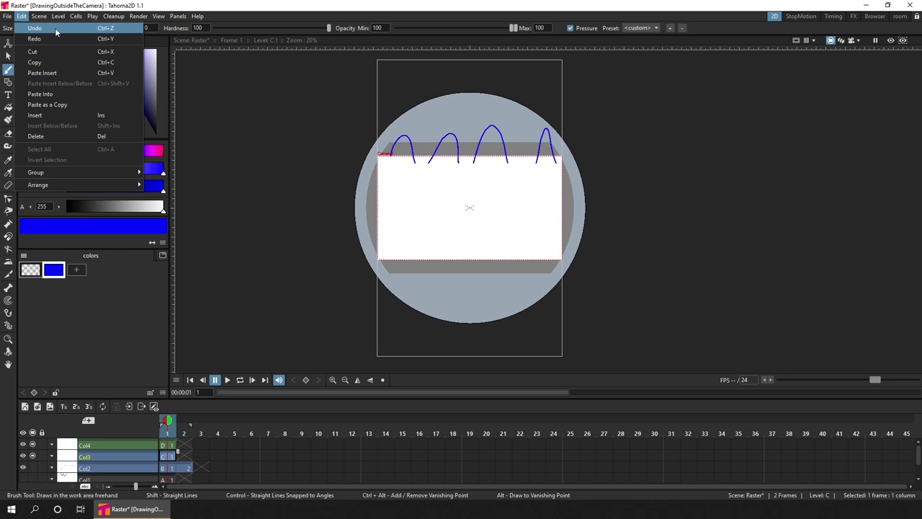
{"action": "left_click", "coordinate": [22, 16]}
Draw two blue wavy strokes running beyond the camera frame and save the scene.
{"action": "mouse_move", "coordinate": [389, 180]}
{"action": "left_mouse_down"}
{"action": "mouse_move", "coordinate": [545, 193]}
{"action": "mouse_move", "coordinate": [533, 260]}
{"action": "mouse_move", "coordinate": [536, 366]}
{"action": "mouse_move", "coordinate": [461, 346]}
{"action": "mouse_move", "coordinate": [324, 355]}
{"action": "left_mouse_up"}
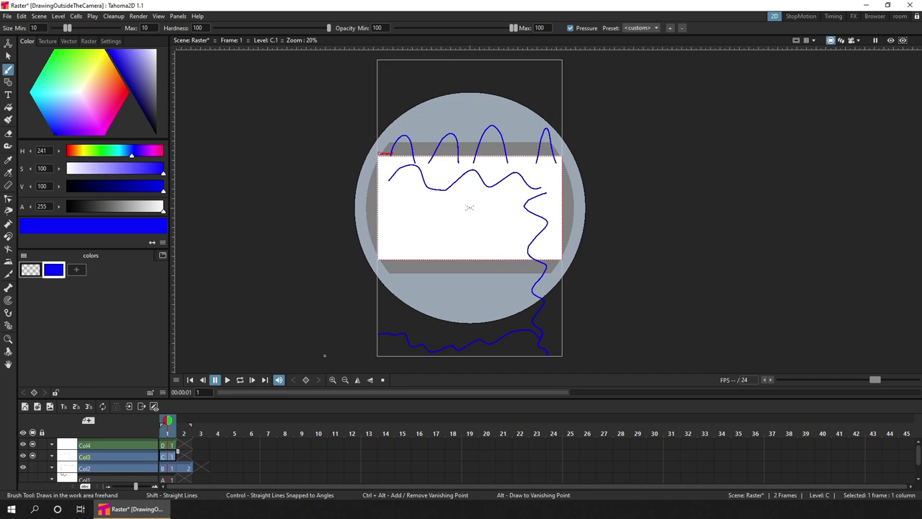
{"action": "mouse_move", "coordinate": [392, 324]}
{"action": "left_mouse_down"}
{"action": "mouse_move", "coordinate": [398, 233]}
{"action": "mouse_move", "coordinate": [367, 171]}
{"action": "left_mouse_up"}
{"action": "key", "text": "ctrl+s"}
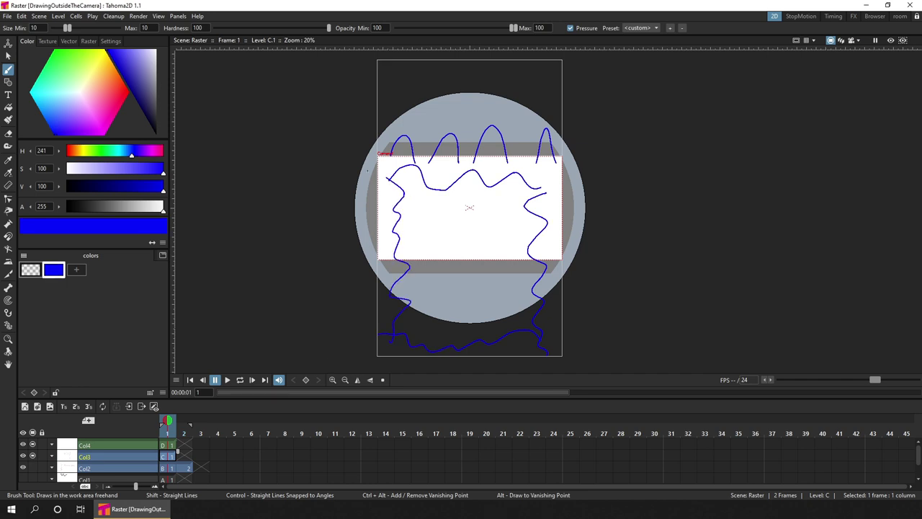
{"action": "left_click", "coordinate": [39, 16]}
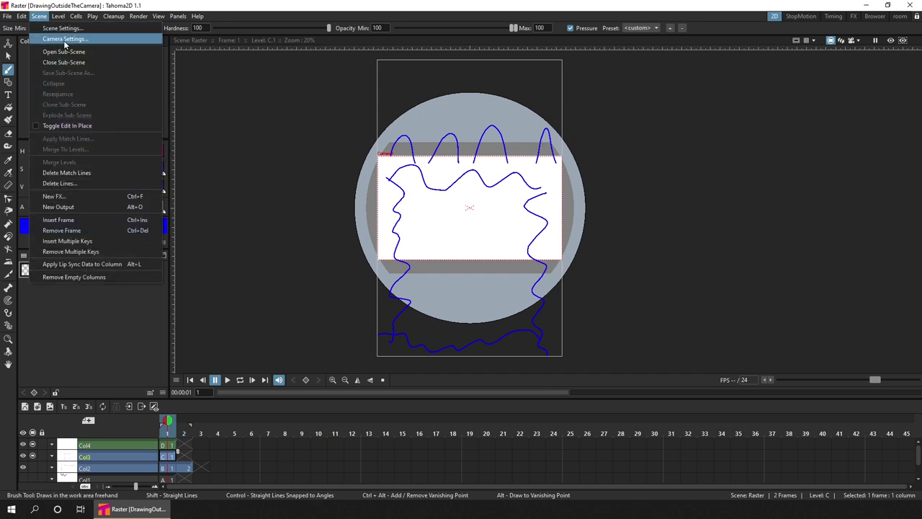
{"action": "left_click", "coordinate": [62, 44]}
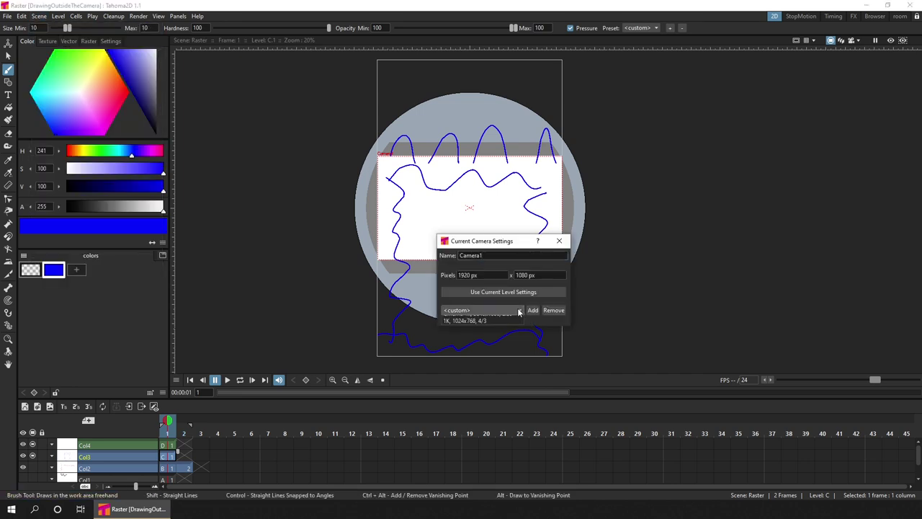
{"action": "left_click", "coordinate": [518, 310]}
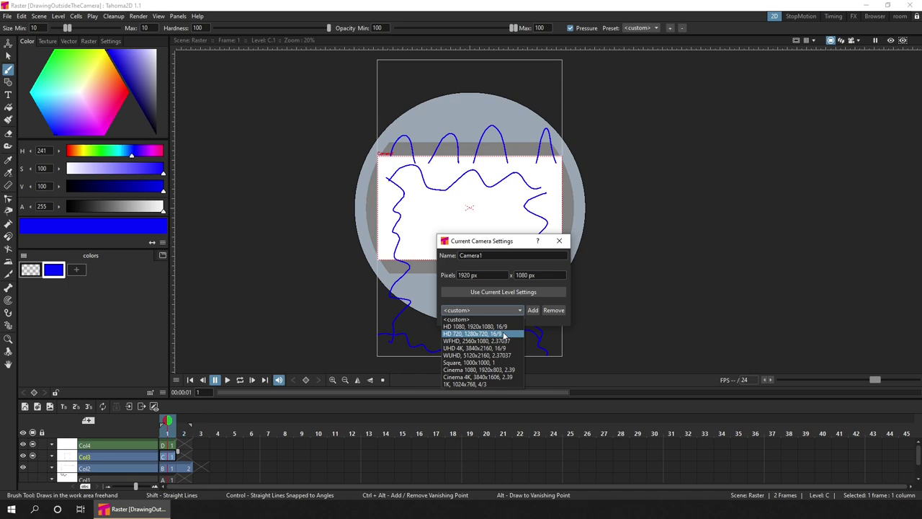
{"action": "left_click", "coordinate": [504, 334]}
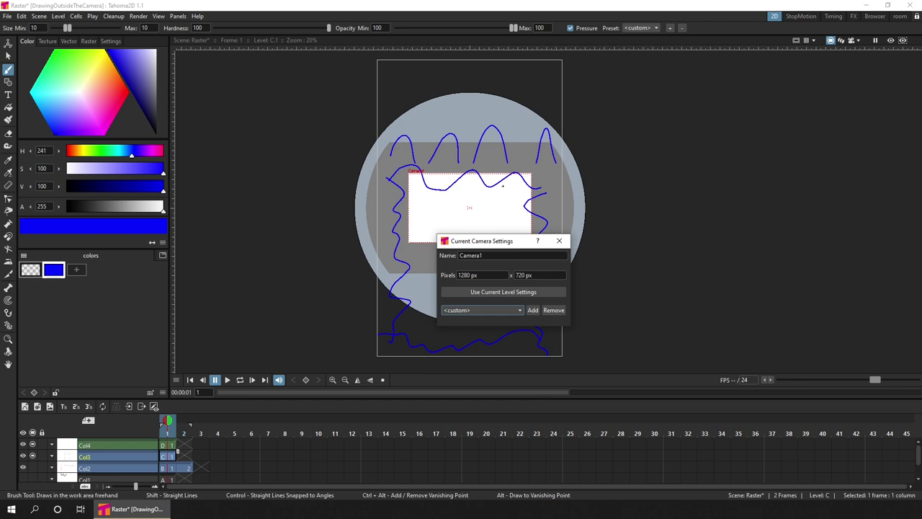
{"action": "left_click", "coordinate": [519, 311]}
{"action": "left_click", "coordinate": [508, 328]}
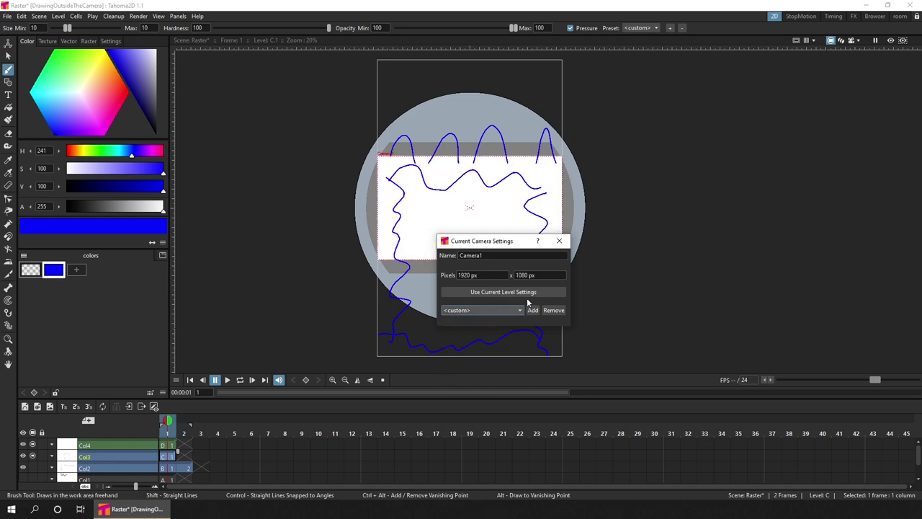
{"action": "left_click", "coordinate": [559, 240]}
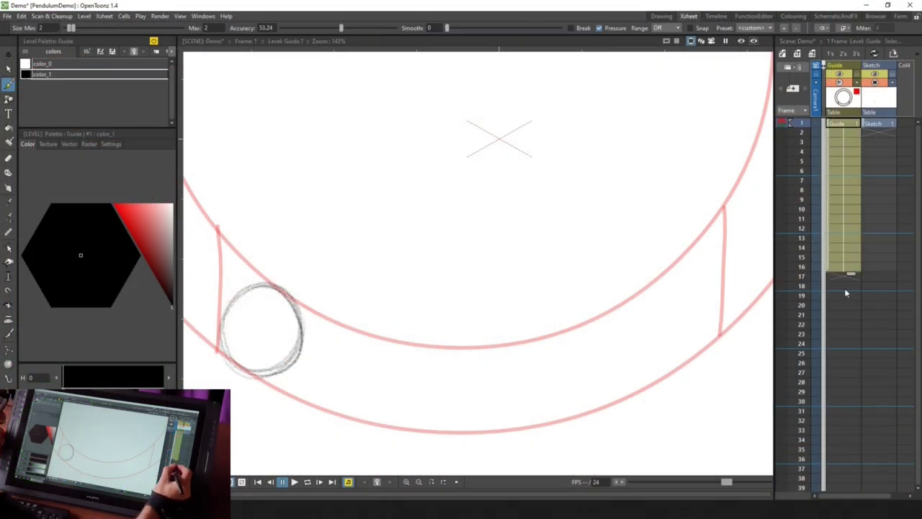
Sketch pendulum-ball circles on frames 24 and 13 of the Sketch column.
{"action": "left_click", "coordinate": [878, 343]}
{"action": "left_click_drag", "start_coordinate": [677, 270], "coordinate": [648, 353]}
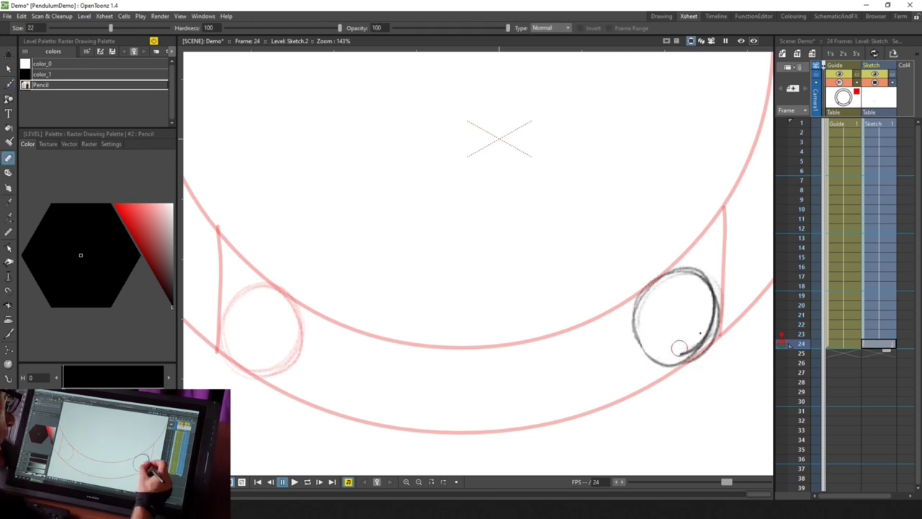
{"action": "left_click_drag", "start_coordinate": [710, 288], "coordinate": [663, 364]}
{"action": "left_click", "coordinate": [878, 237]}
{"action": "left_click_drag", "start_coordinate": [468, 348], "coordinate": [432, 417]}
{"action": "left_click_drag", "start_coordinate": [504, 360], "coordinate": [465, 432]}
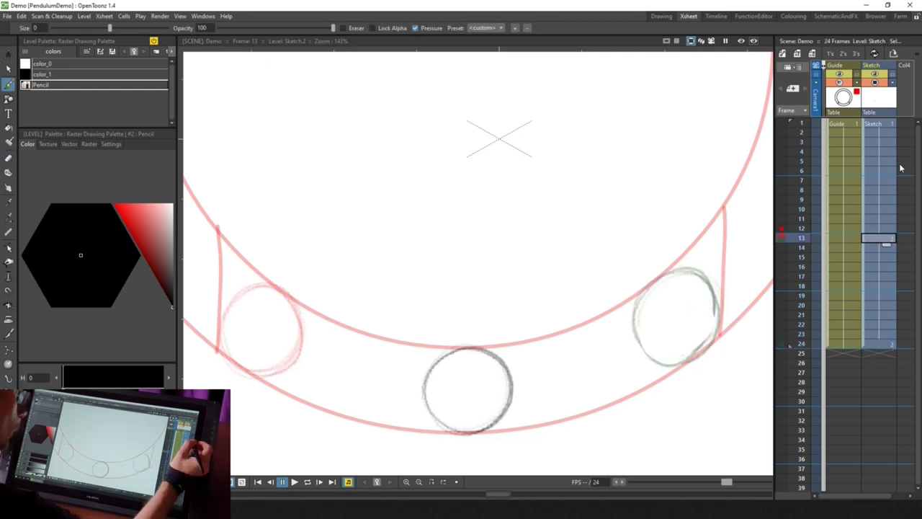
{"action": "left_click_drag", "start_coordinate": [432, 368], "coordinate": [508, 404]}
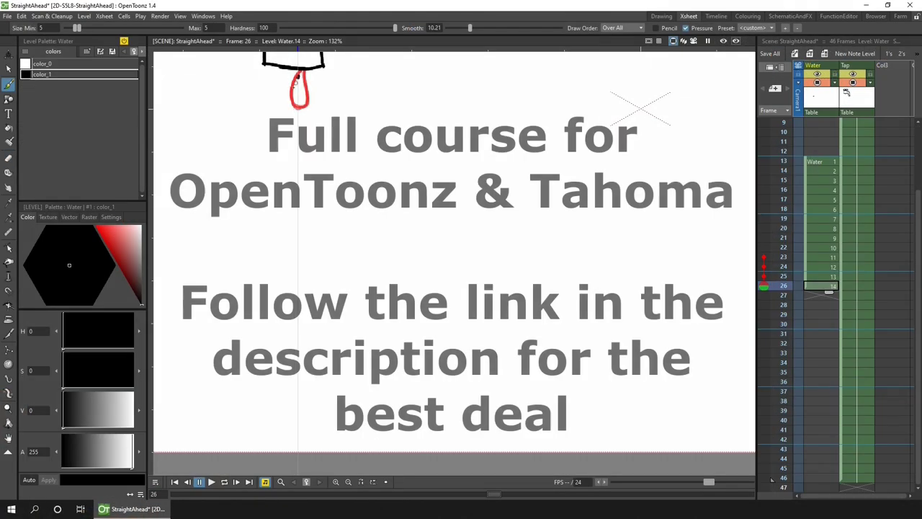
Draw the water drop falling frame by frame in the Water column.
{"action": "left_click_drag", "start_coordinate": [296, 128], "coordinate": [298, 172]}
{"action": "left_click", "coordinate": [821, 314]}
{"action": "left_click_drag", "start_coordinate": [298, 229], "coordinate": [299, 268]}
{"action": "left_click", "coordinate": [821, 334]}
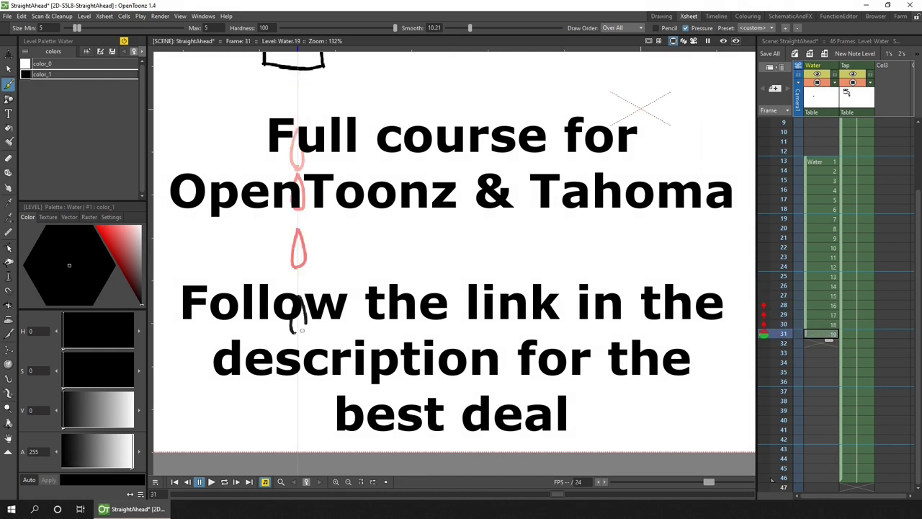
{"action": "left_click_drag", "start_coordinate": [296, 302], "coordinate": [297, 336]}
{"action": "left_click", "coordinate": [821, 343]}
{"action": "left_click", "coordinate": [821, 353]}
Draw the splash at the bottom over the following Water frames.
{"action": "mouse_move", "coordinate": [298, 367]}
{"action": "left_mouse_down"}
{"action": "mouse_move", "coordinate": [294, 435]}
{"action": "mouse_move", "coordinate": [386, 417]}
{"action": "left_mouse_up"}
{"action": "left_click", "coordinate": [821, 363]}
{"action": "left_click", "coordinate": [821, 371]}
{"action": "left_click", "coordinate": [821, 382]}
{"action": "left_click", "coordinate": [821, 391]}
{"action": "left_click", "coordinate": [821, 400]}
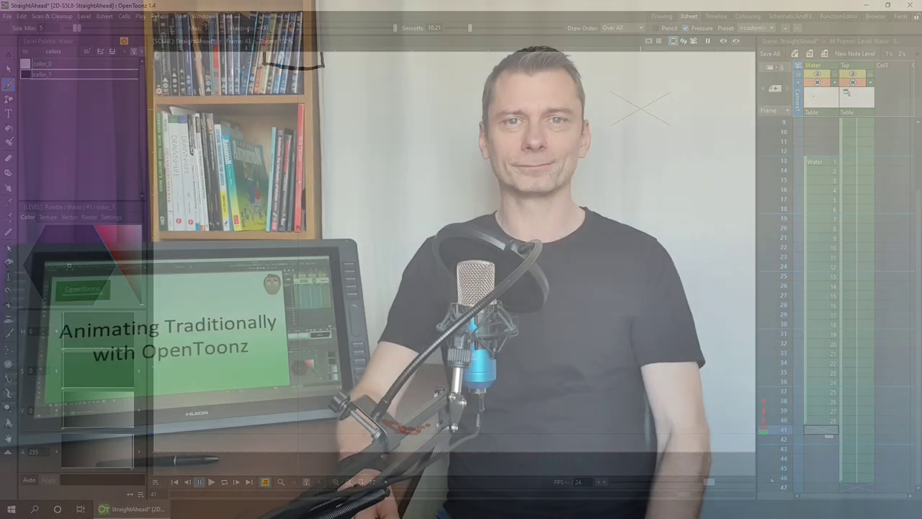